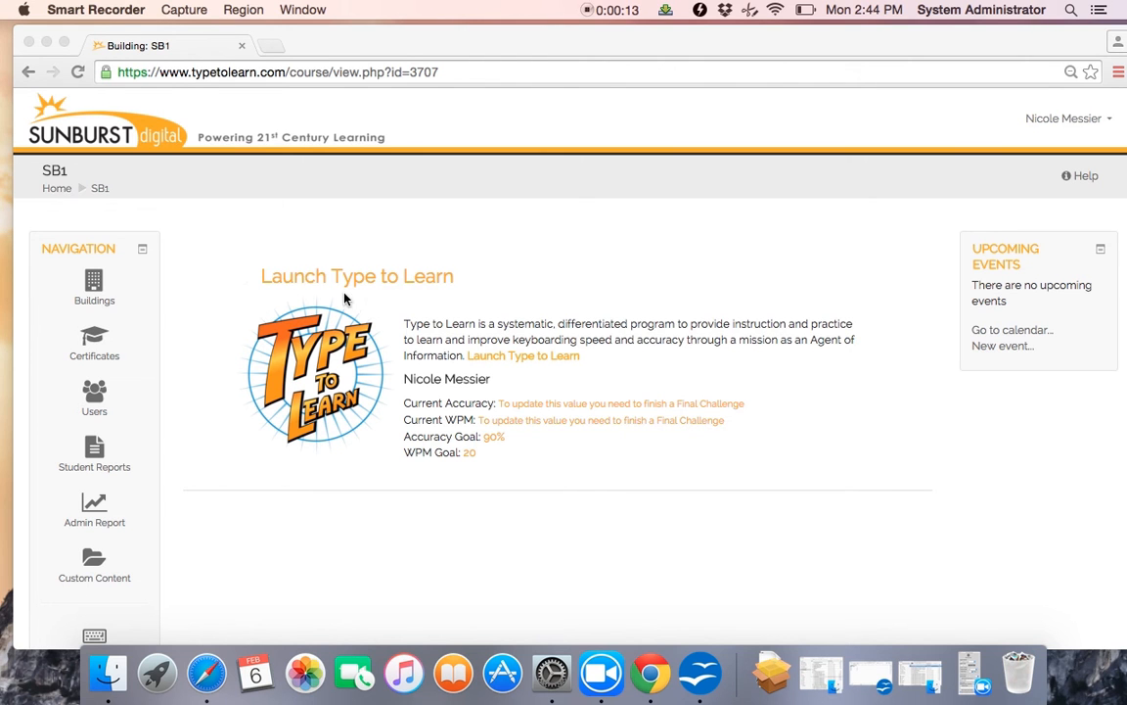
Step: Open the building groups of SB1 and check the overview of all groups and their members before returning to the group list
left_click(99, 198)
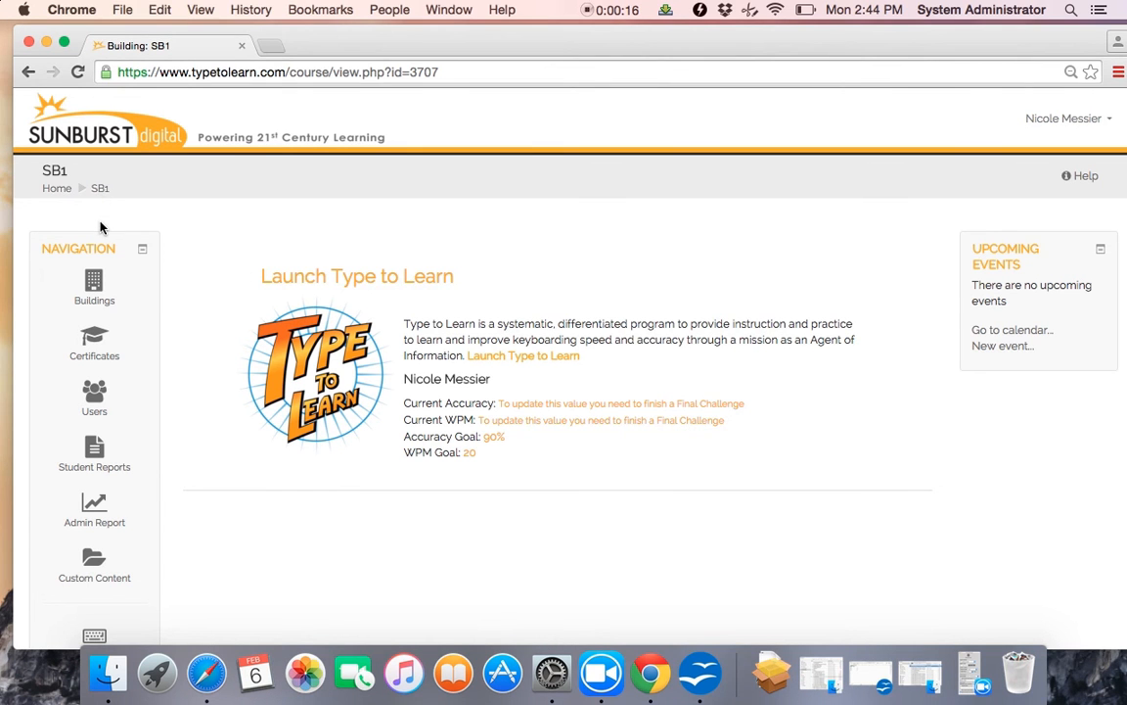
scroll(100, 227, "down", 5)
scroll(100, 227, "down", 3)
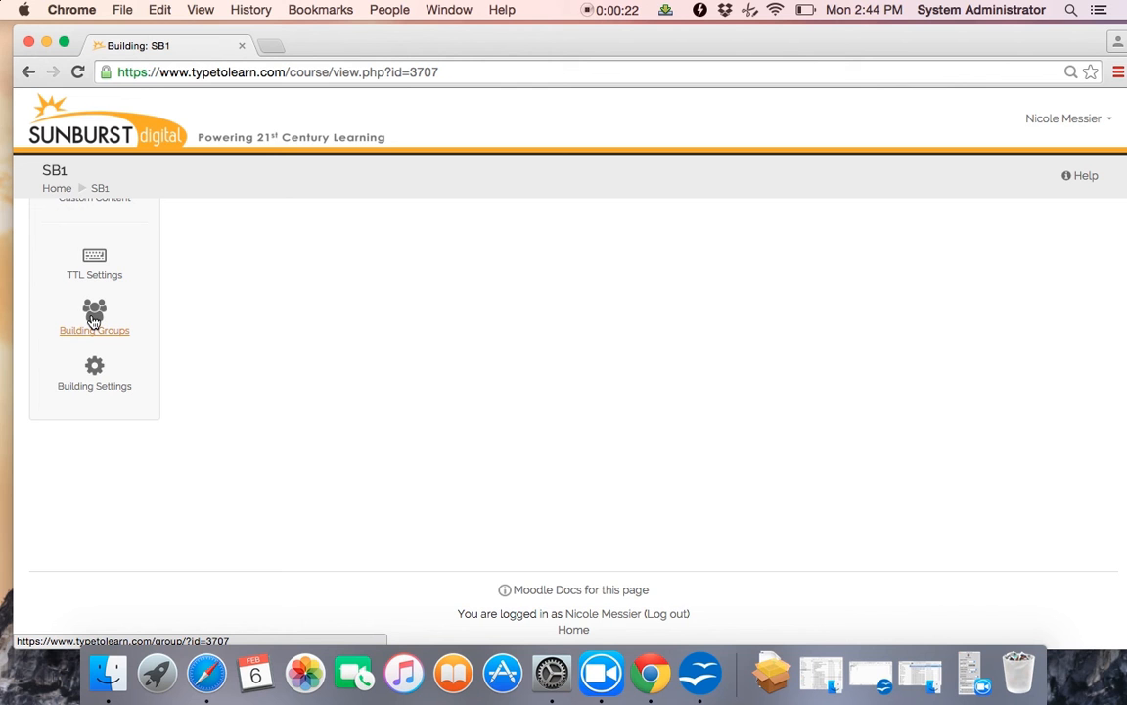
left_click(98, 324)
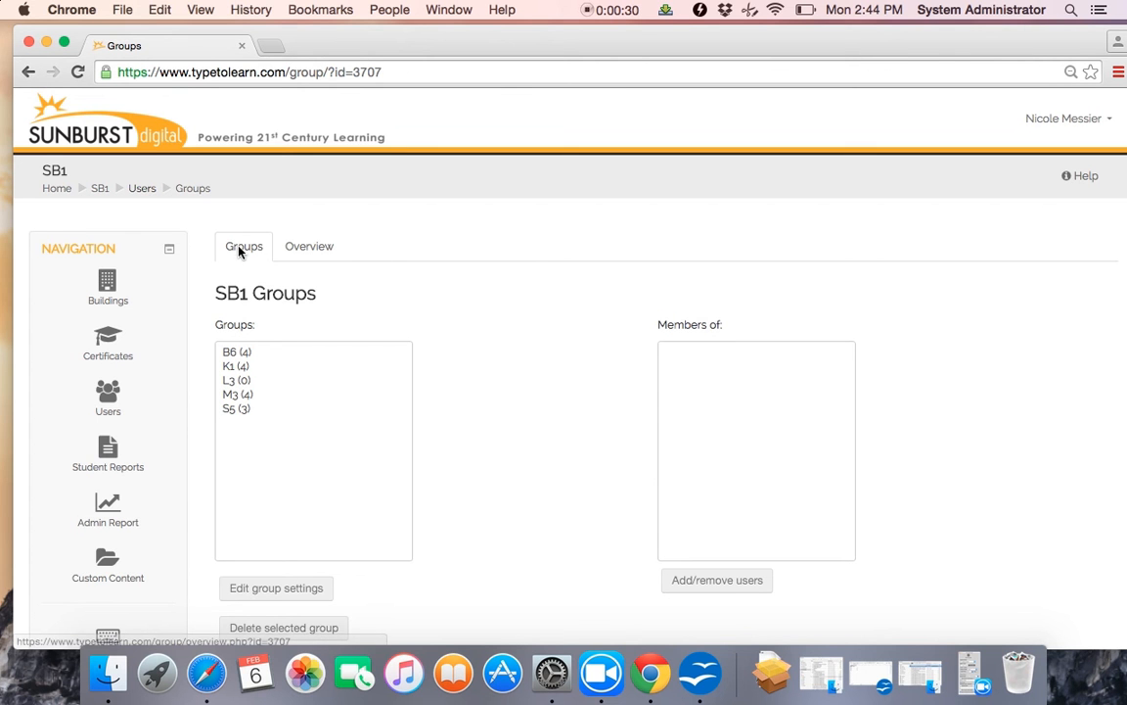
left_click(308, 247)
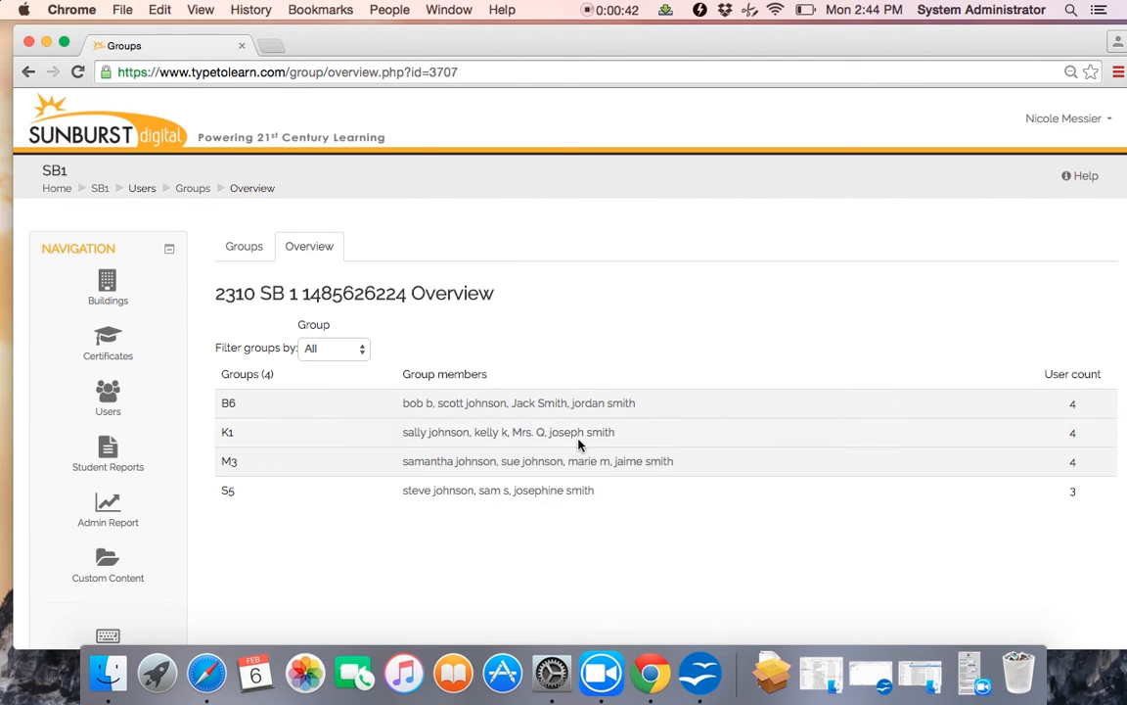
left_click(244, 249)
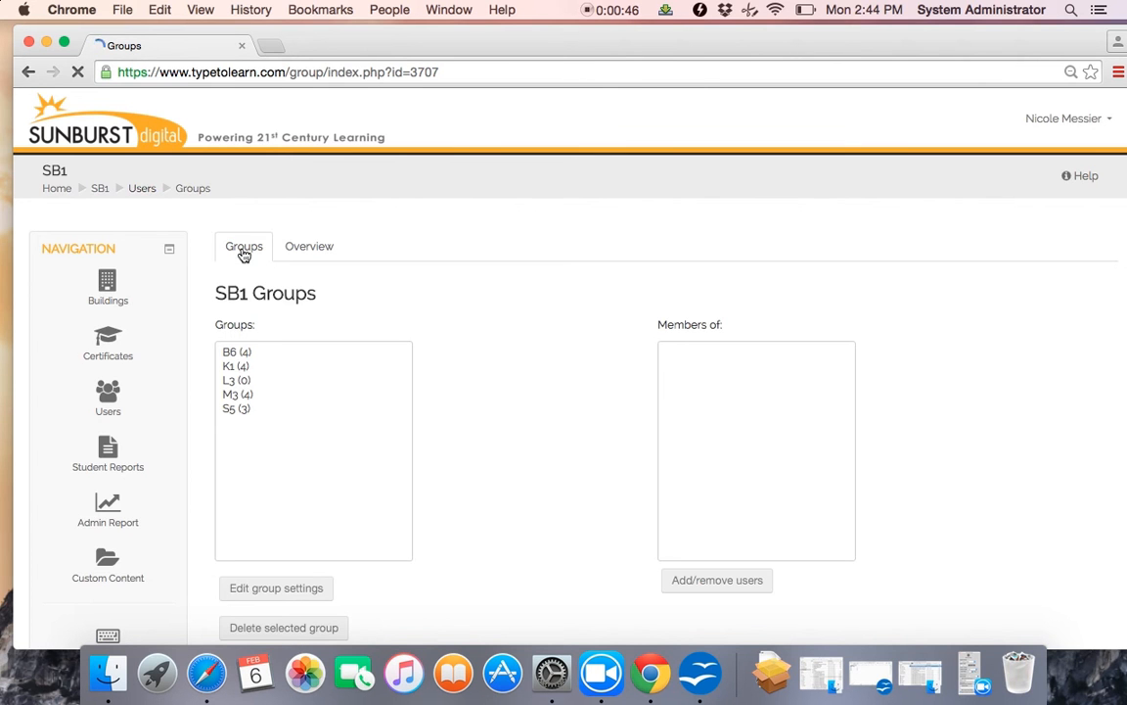
Step: Rename group L3 to L2 in its group settings and save the changes
scroll(244, 252, "down", 3)
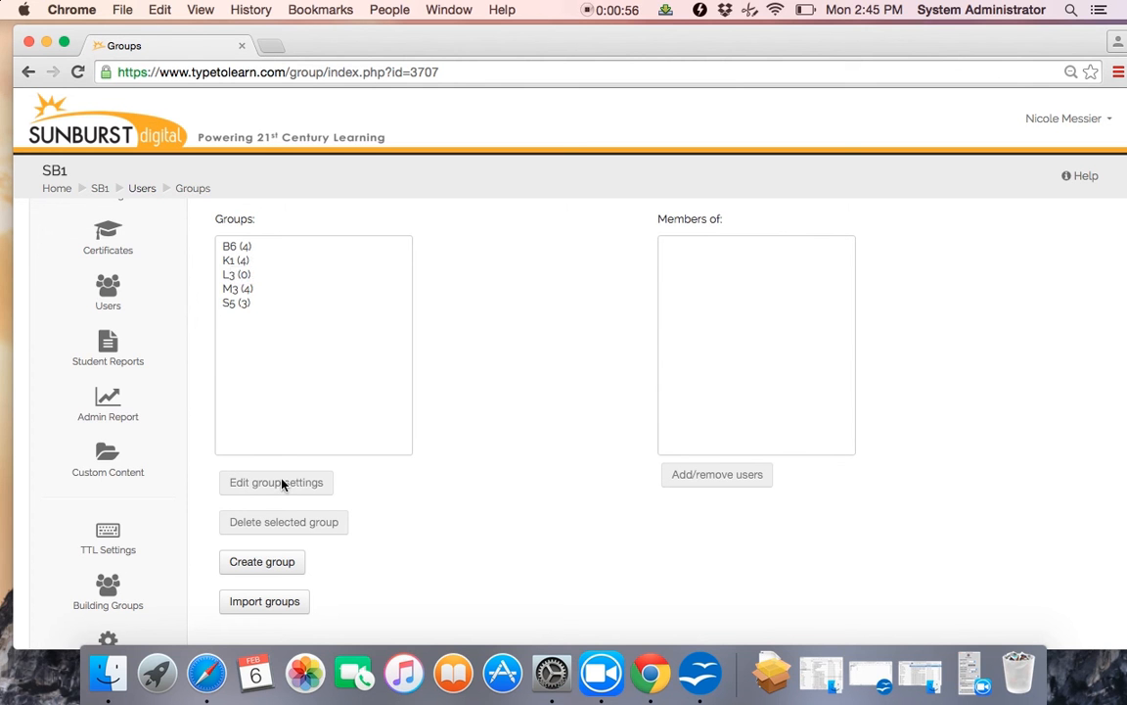
left_click(246, 277)
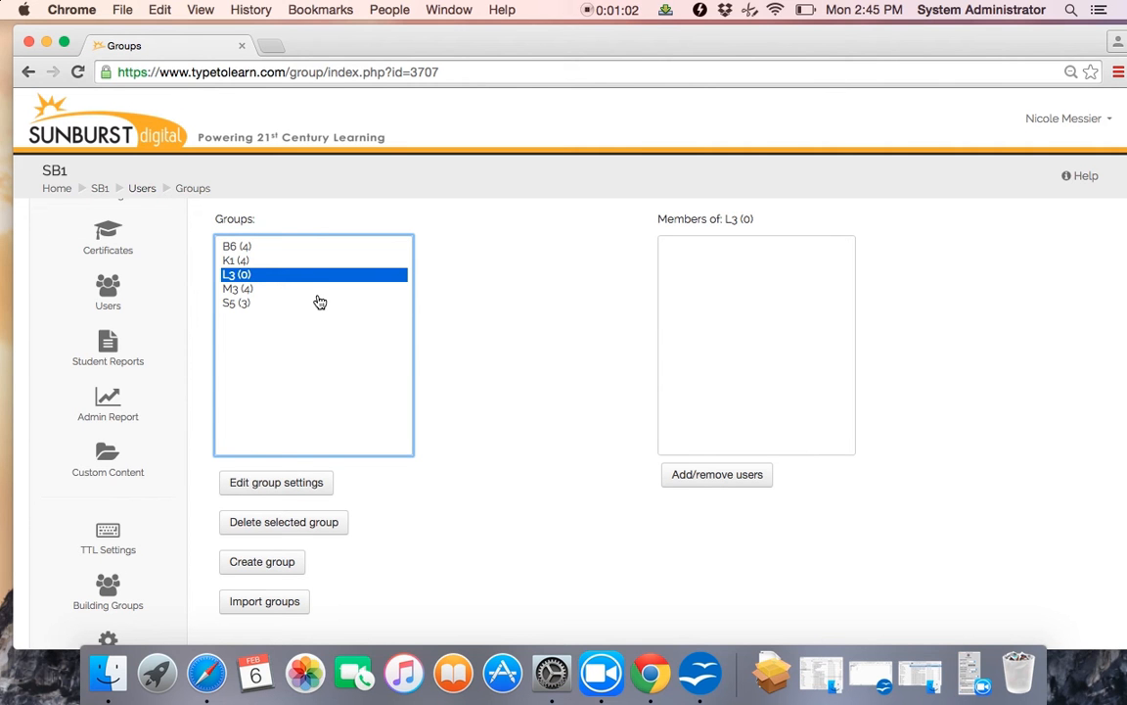
left_click(275, 486)
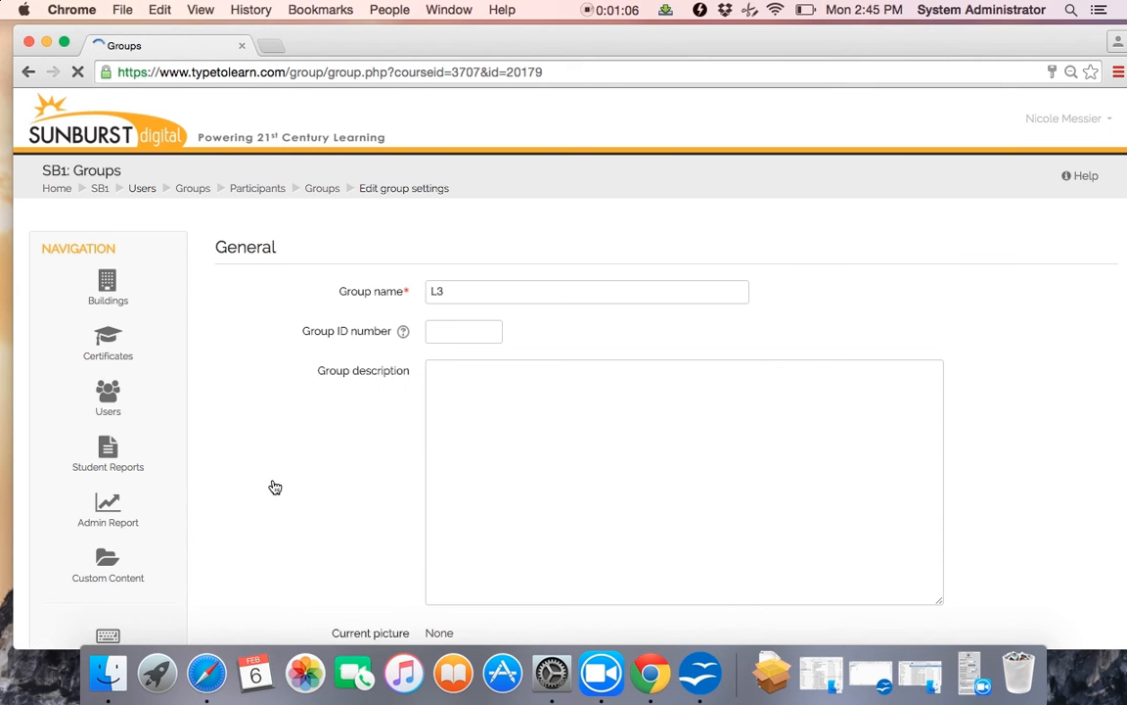
left_click(457, 293)
key("BackSpace")
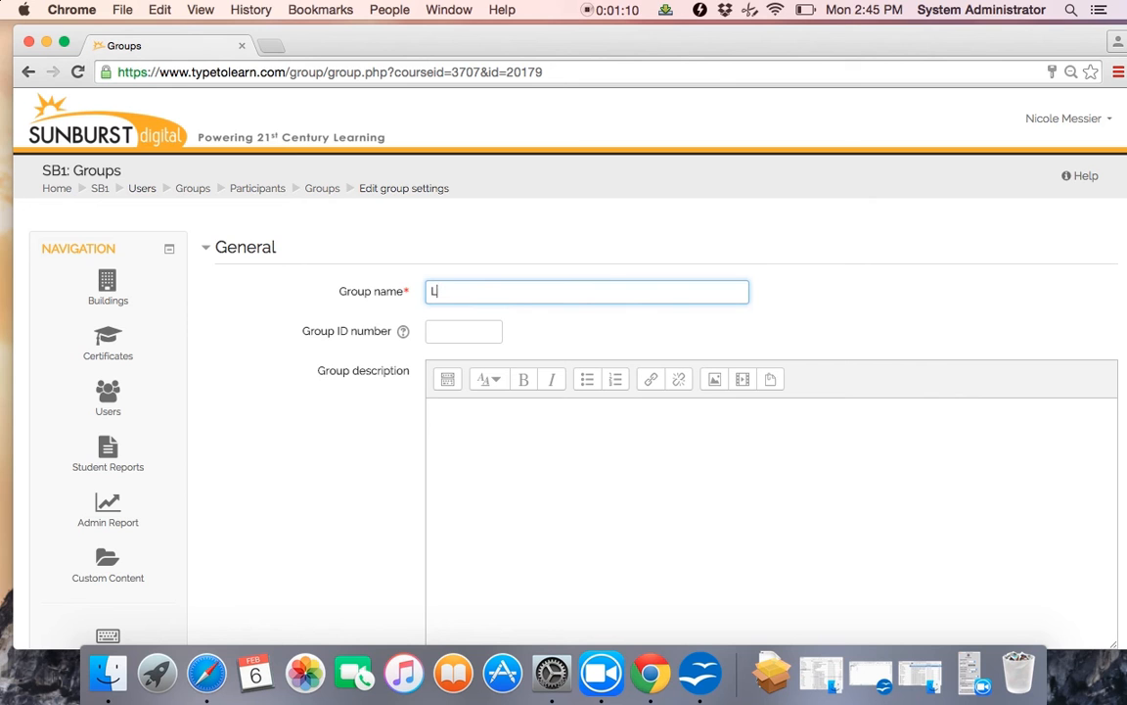
type("2")
left_click(558, 338)
scroll(558, 338, "down", 8)
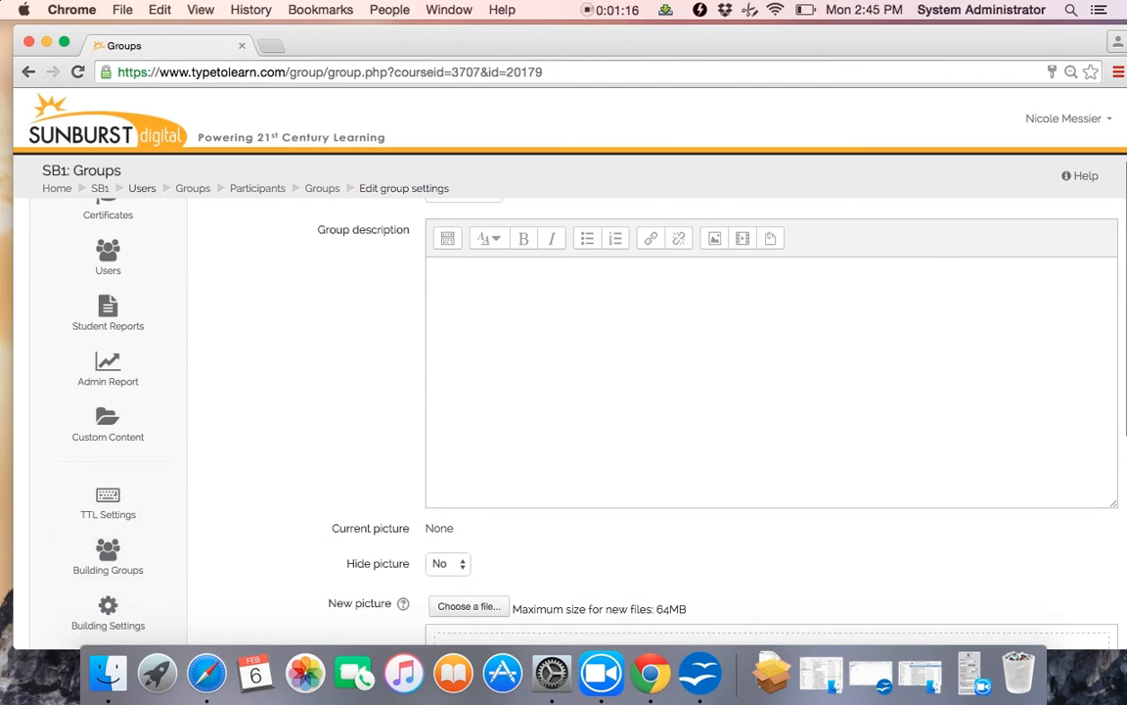
scroll(558, 338, "down", 2)
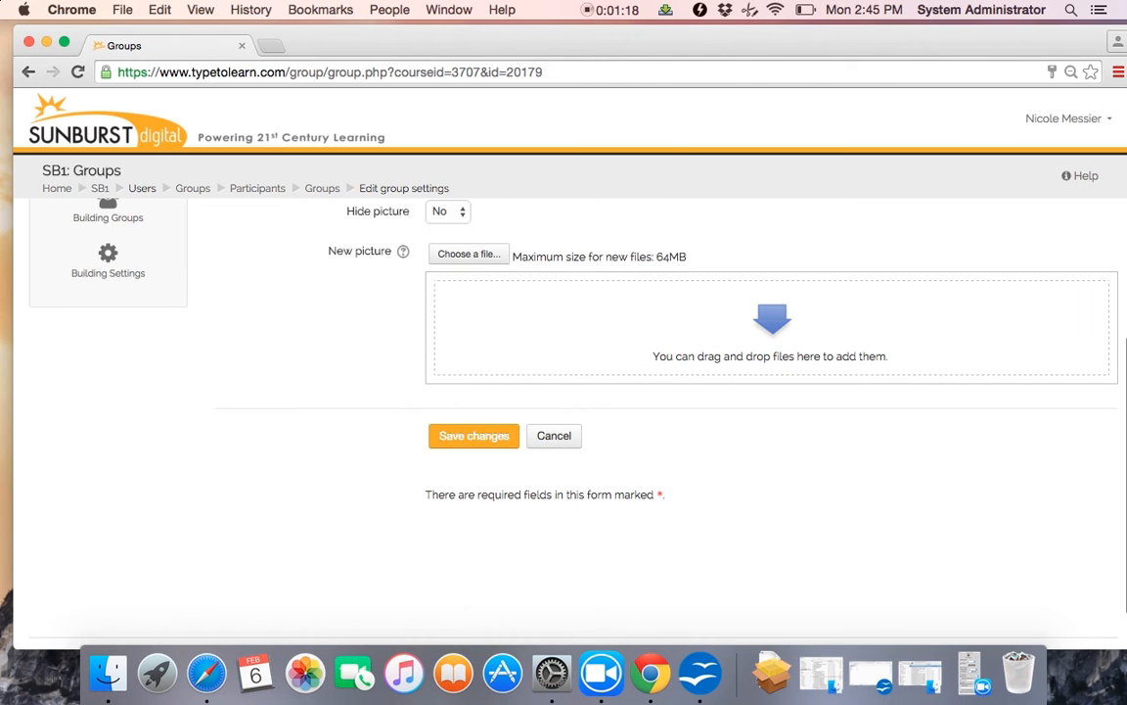
left_click(458, 447)
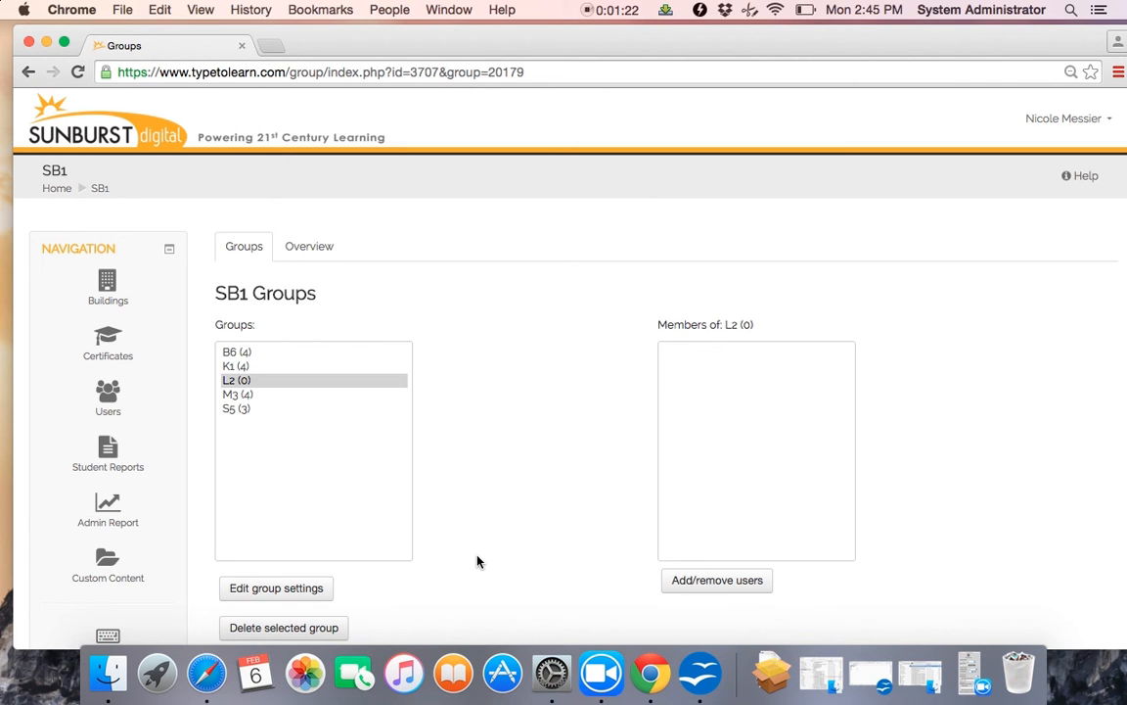
scroll(478, 561, "down", 3)
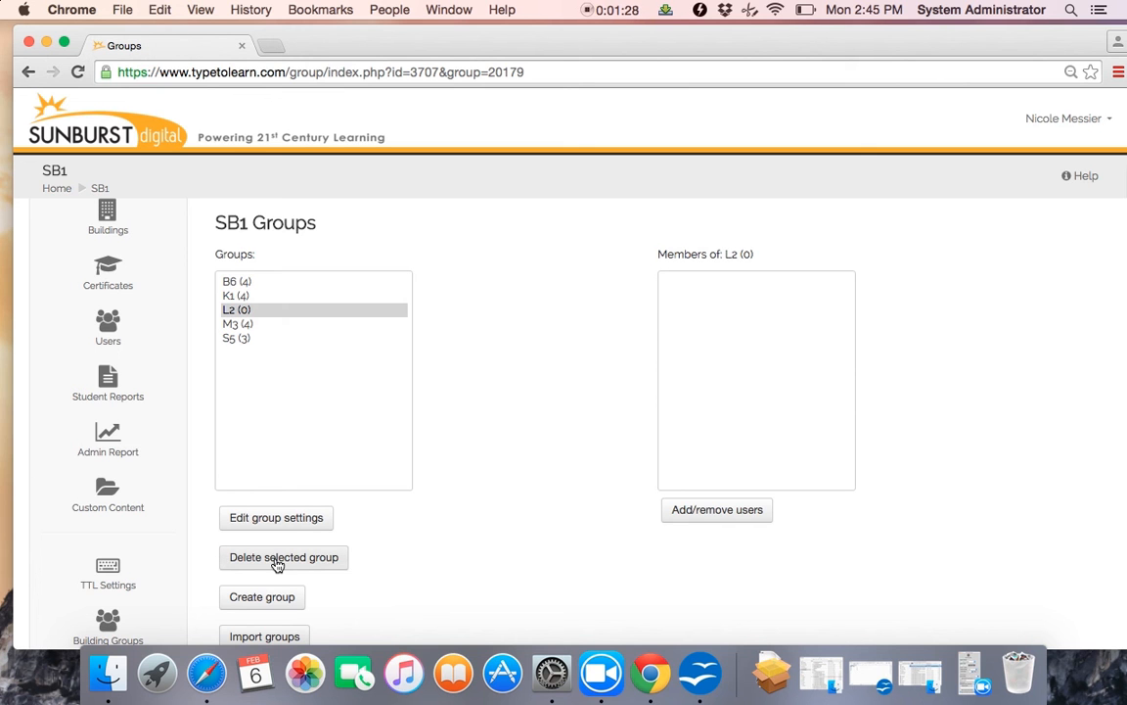
left_click(278, 558)
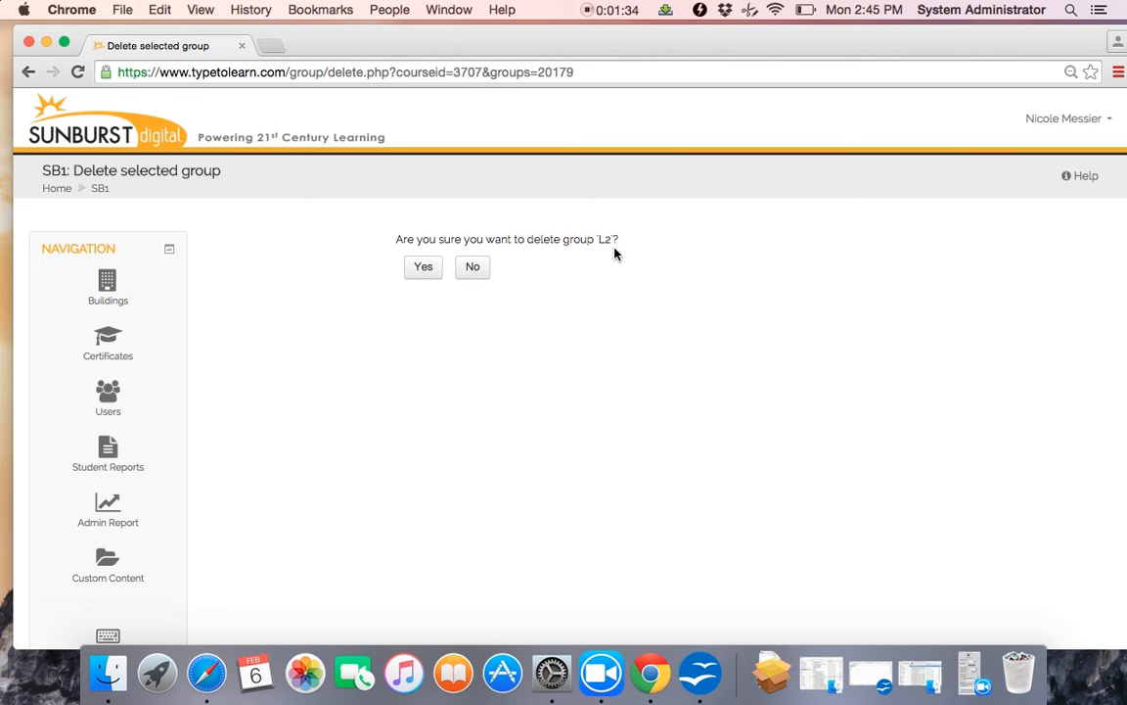
left_click(474, 268)
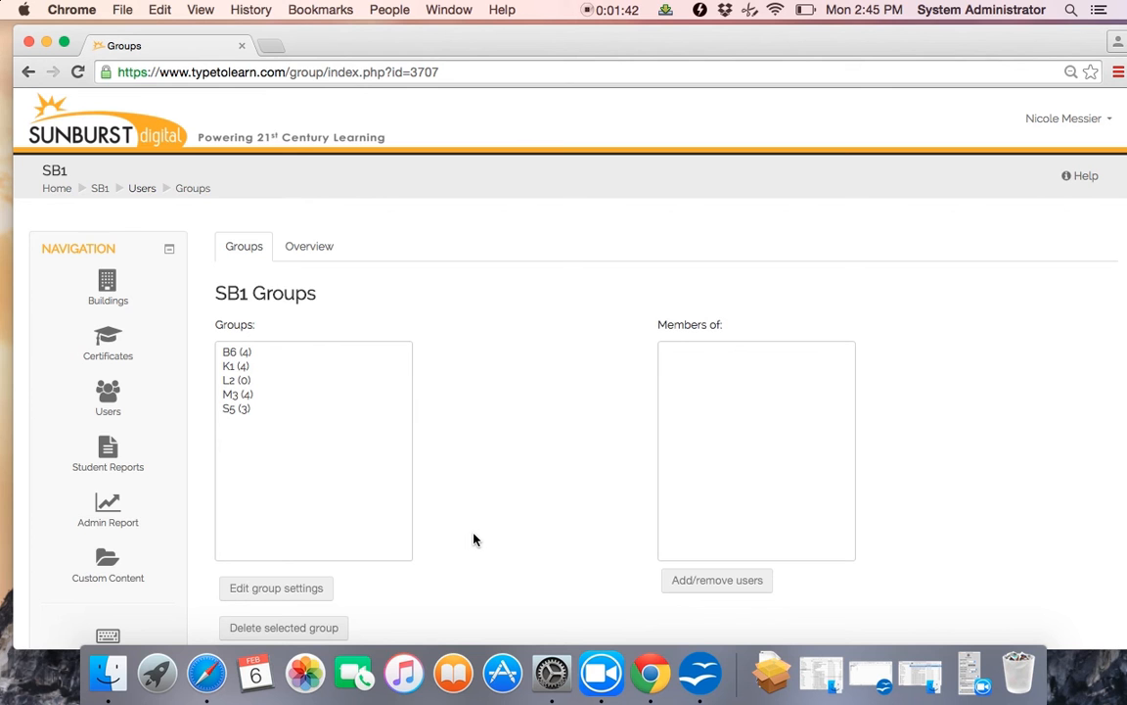
Step: Create a new group named WK in SB1 and save it
scroll(473, 539, "down", 3)
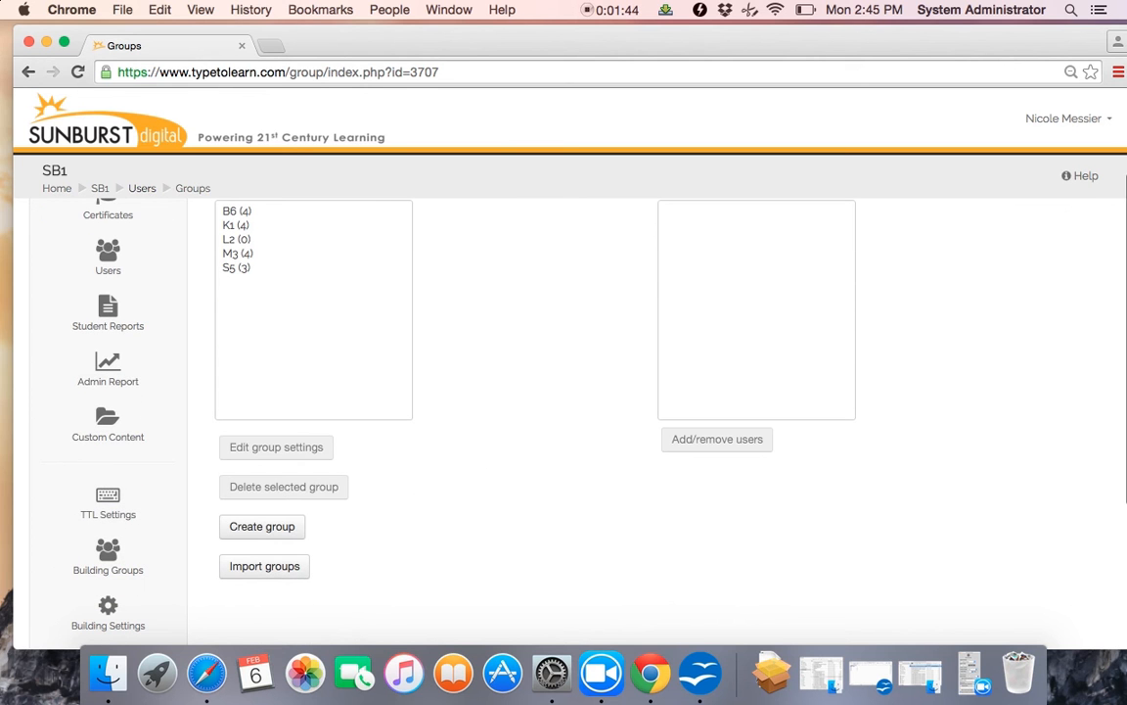
left_click(259, 533)
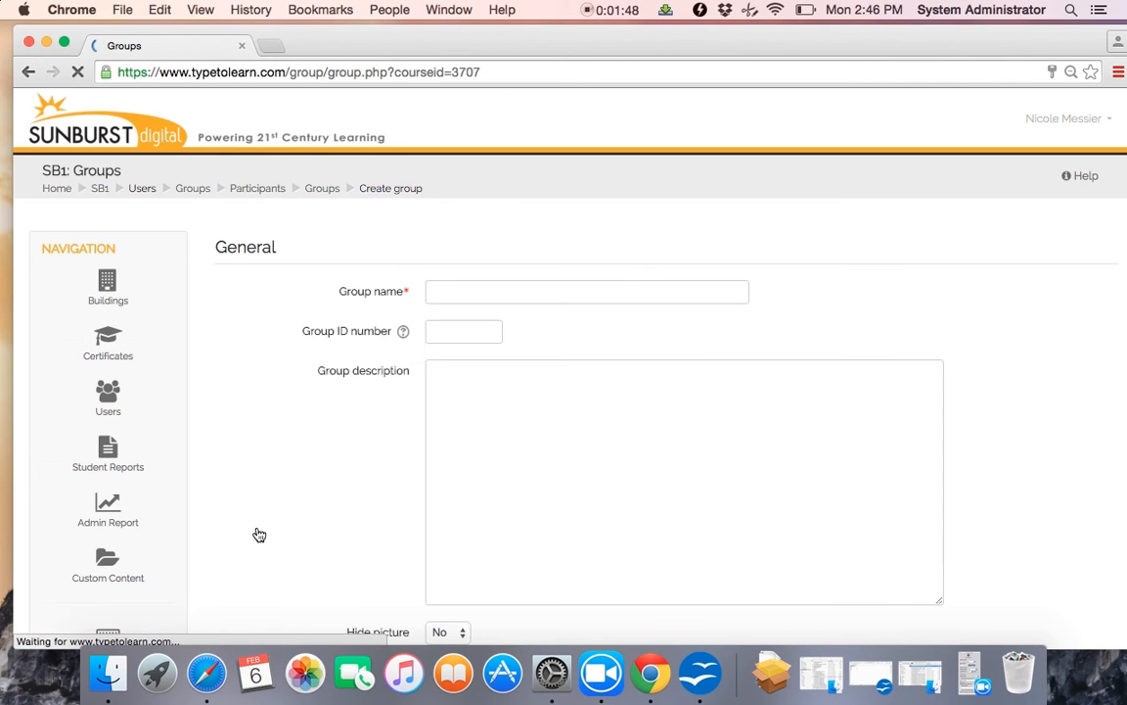
left_click(456, 292)
type("W")
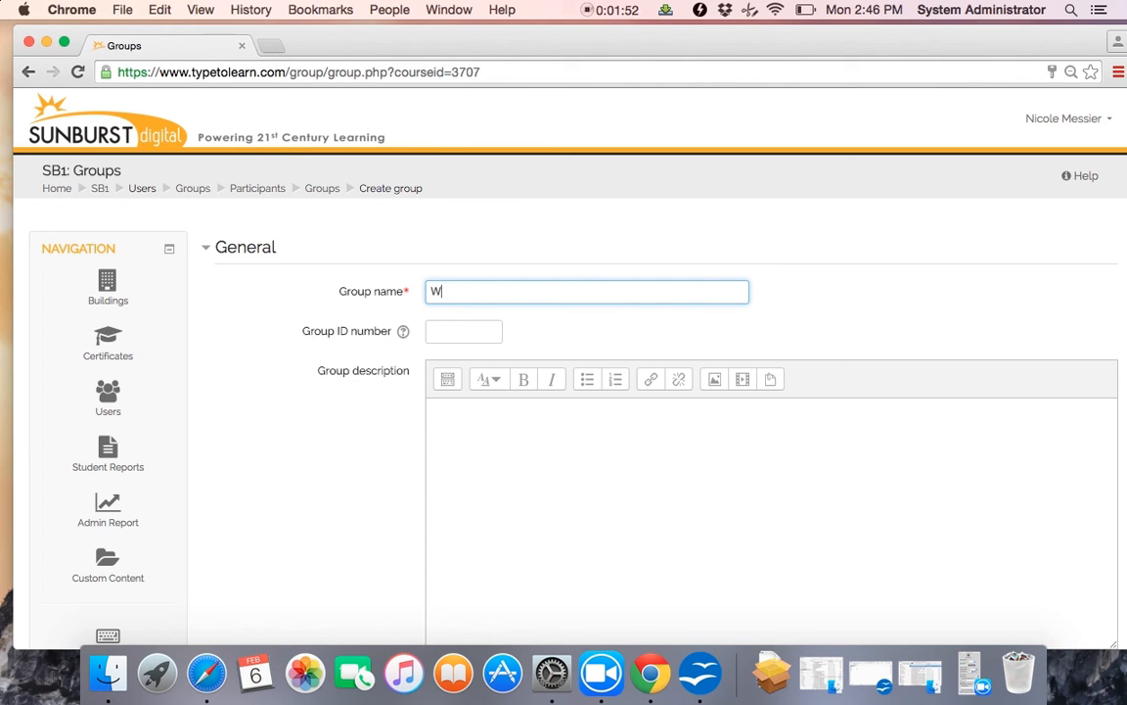
type("K")
scroll(361, 476, "down", 3)
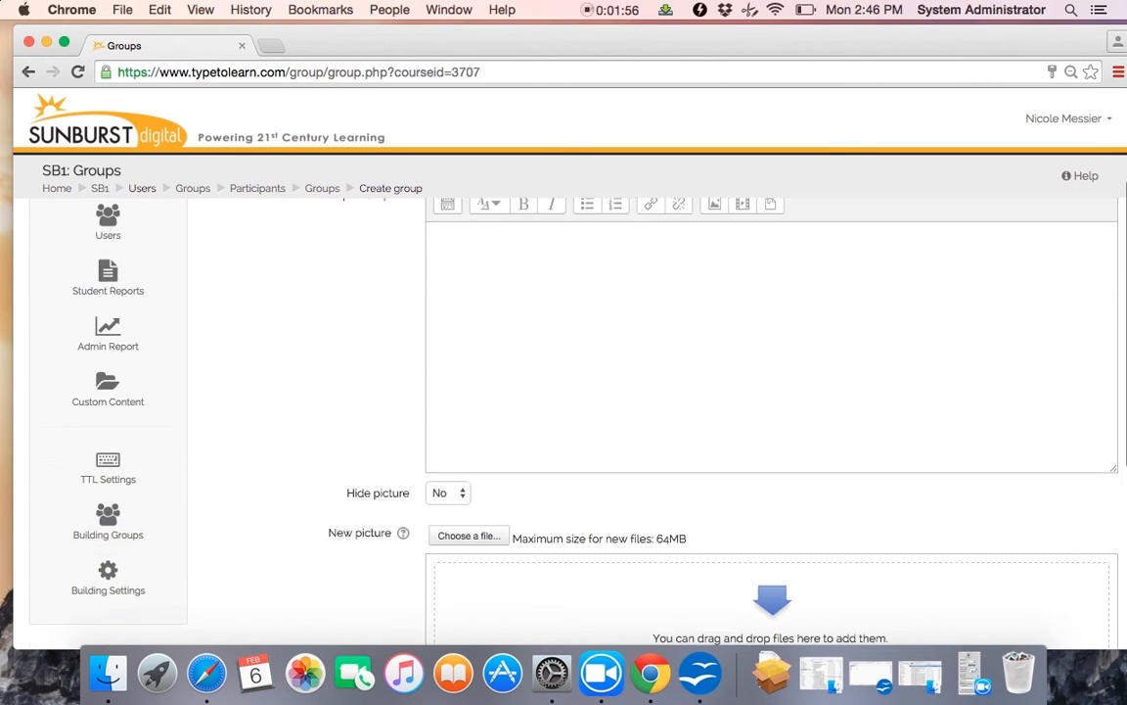
scroll(408, 473, "down", 4)
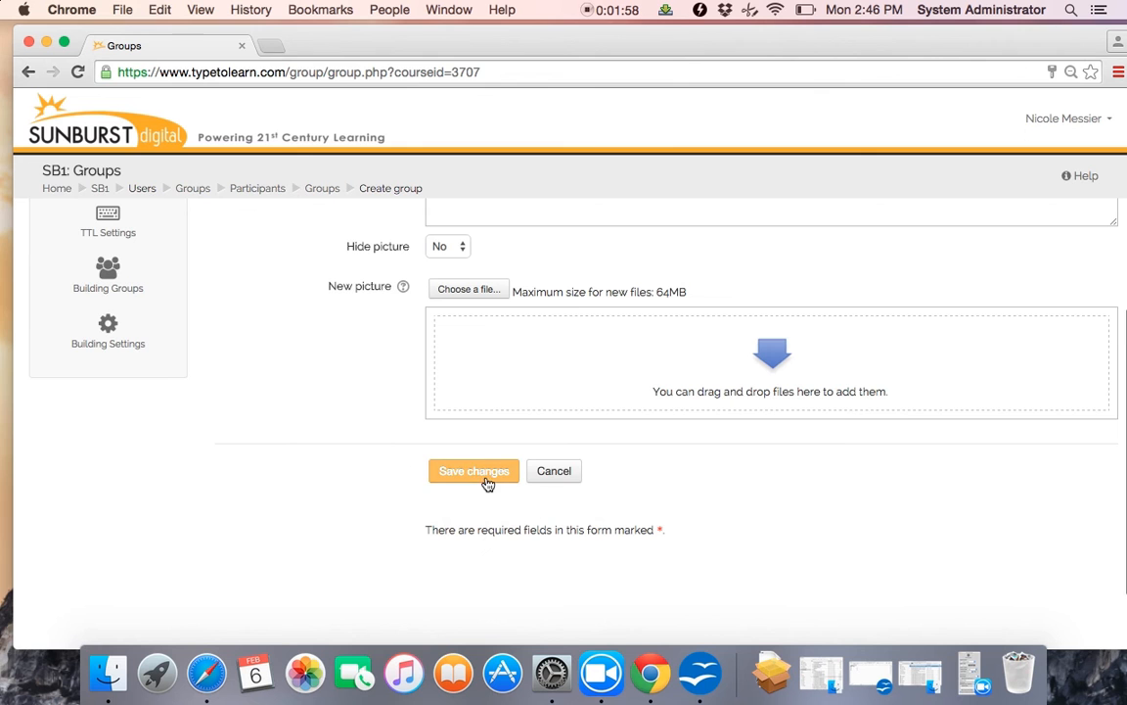
left_click(486, 480)
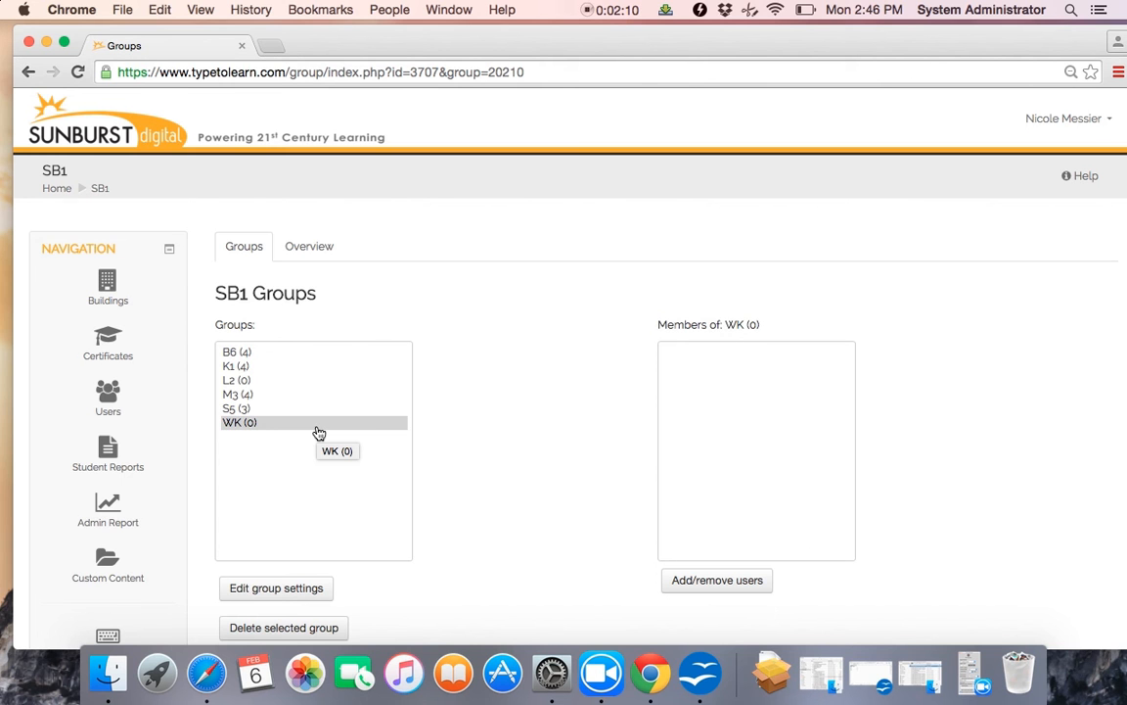
Step: View the member lists of groups L2, WK and B6, and open the group import form
scroll(319, 432, "down", 3)
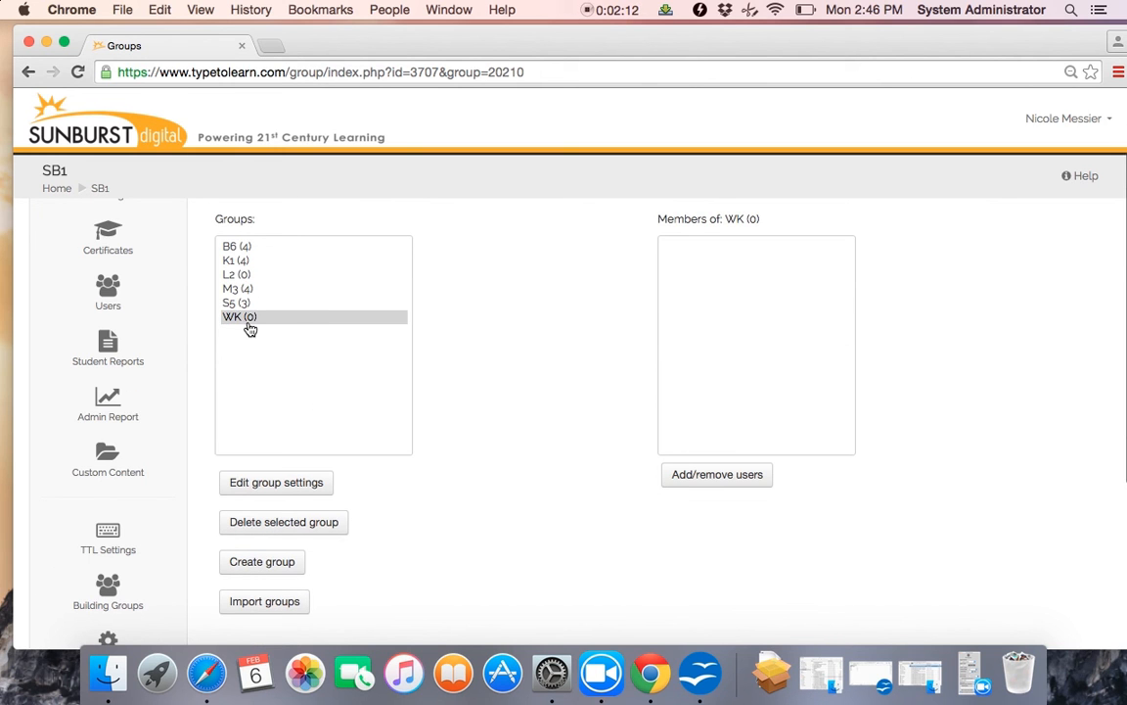
left_click(235, 276)
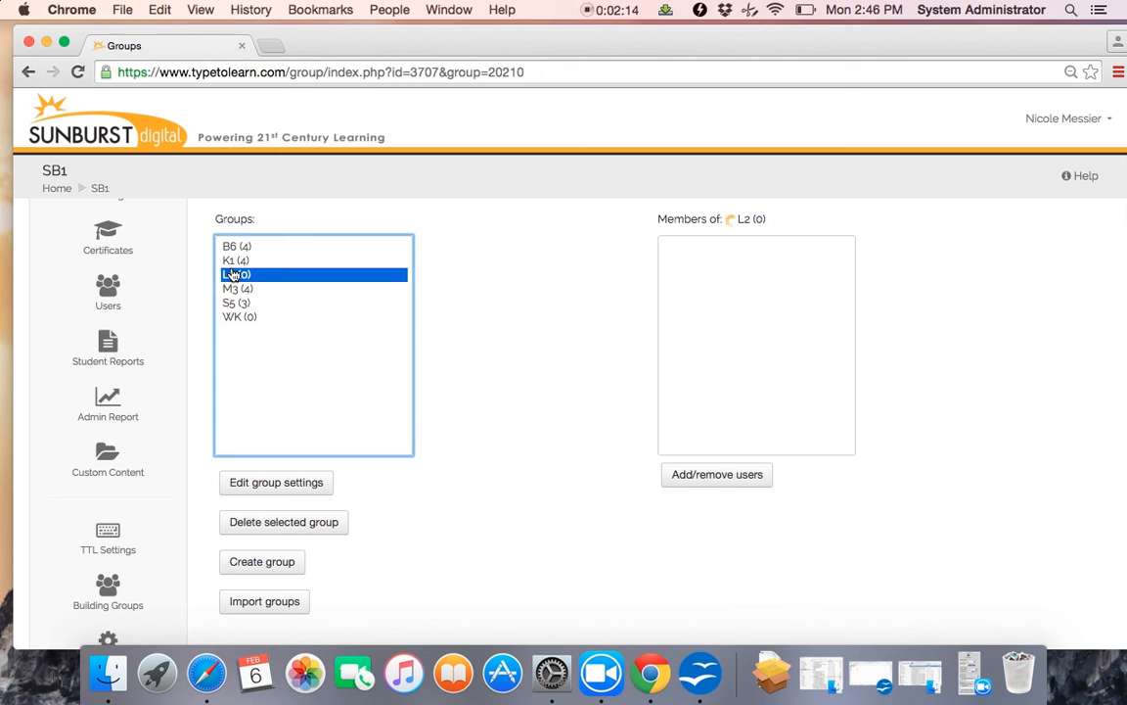
left_click(231, 318)
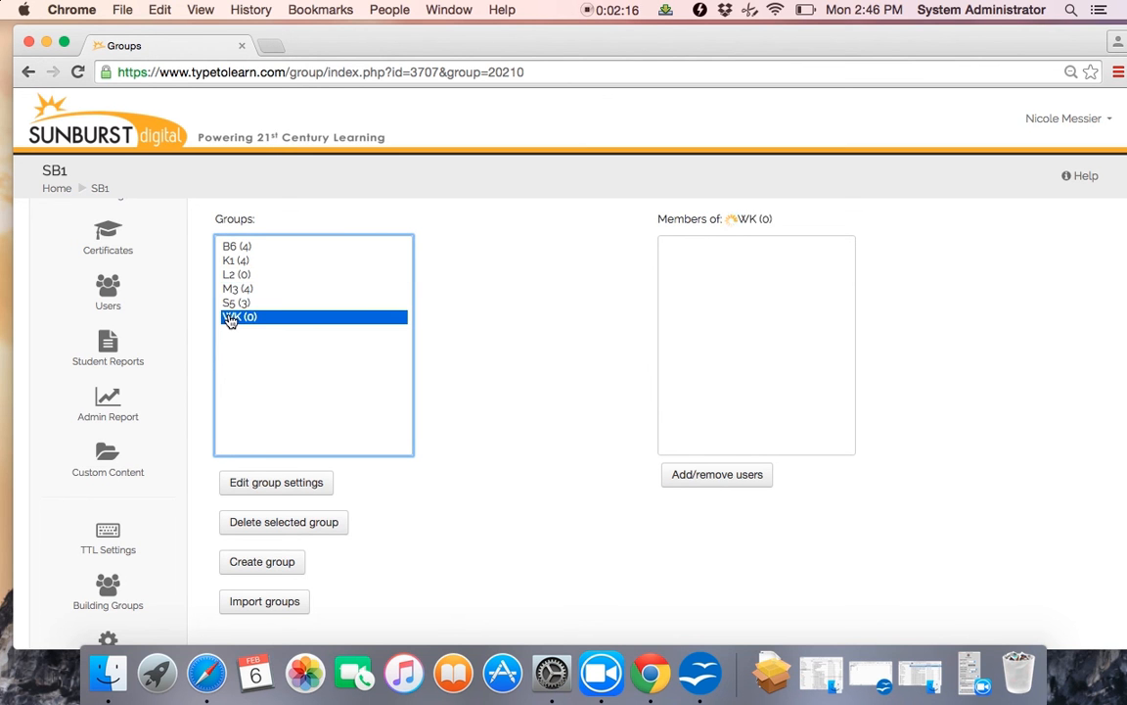
left_click(233, 249)
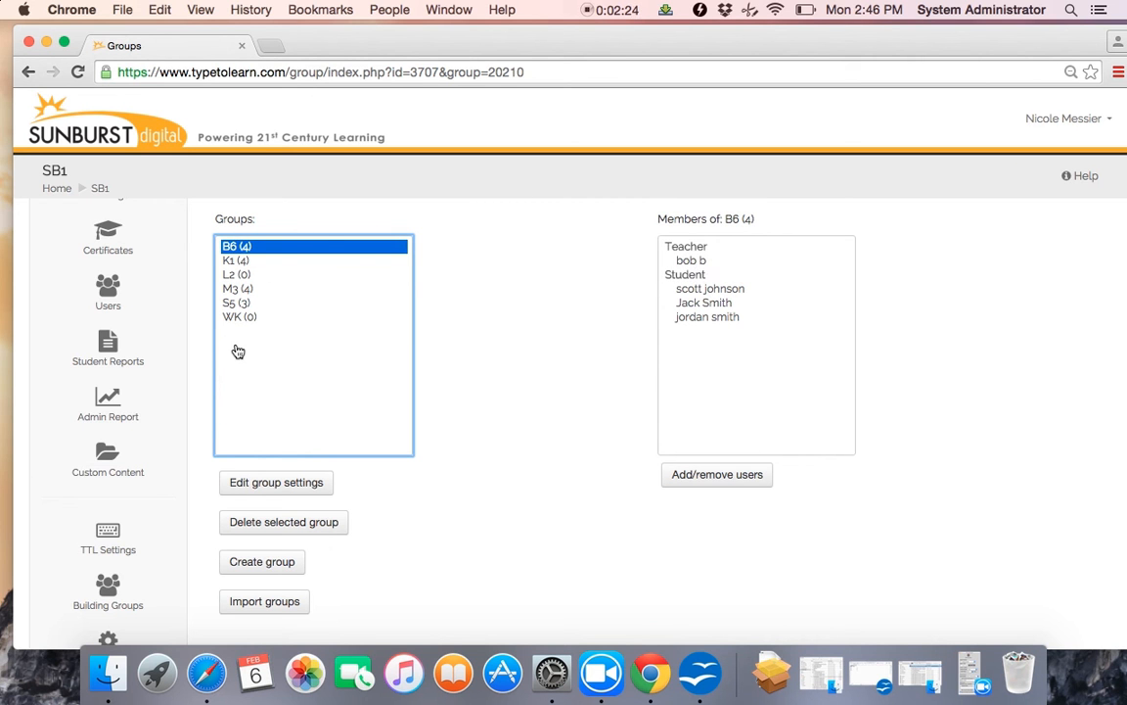
left_click(272, 607)
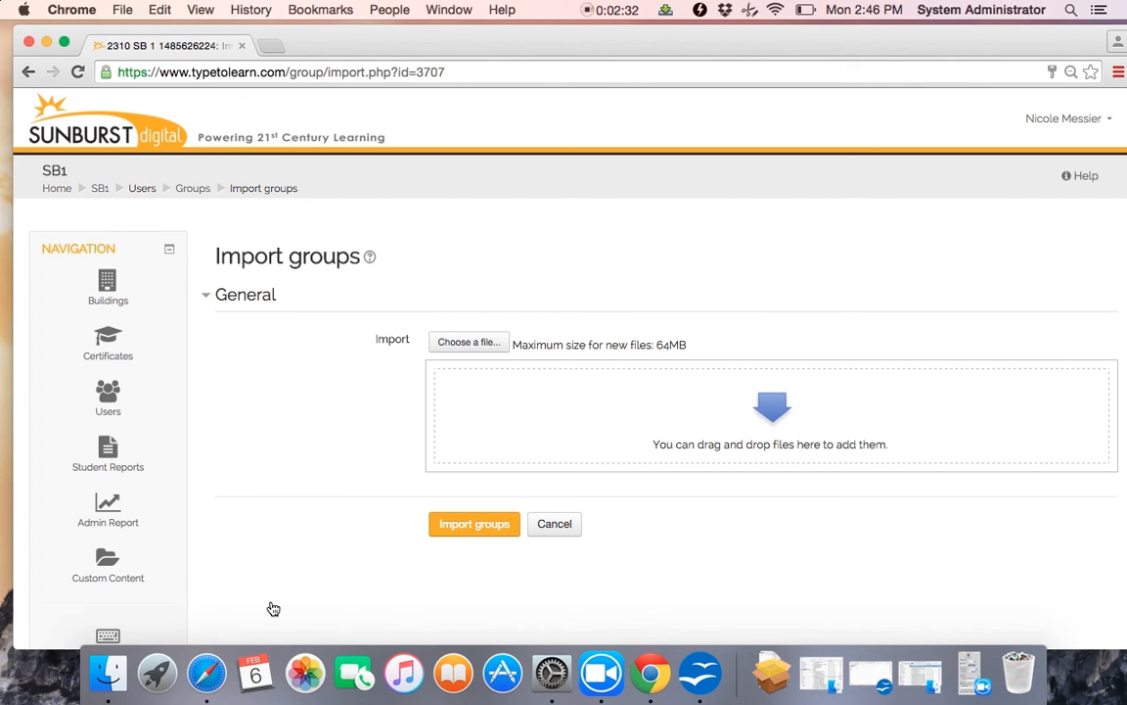
Step: Switch to TTL-Group-Template (4).csv in OpenOffice Calc, review its groupname and description columns, and close the file with its changes saved
left_click(869, 679)
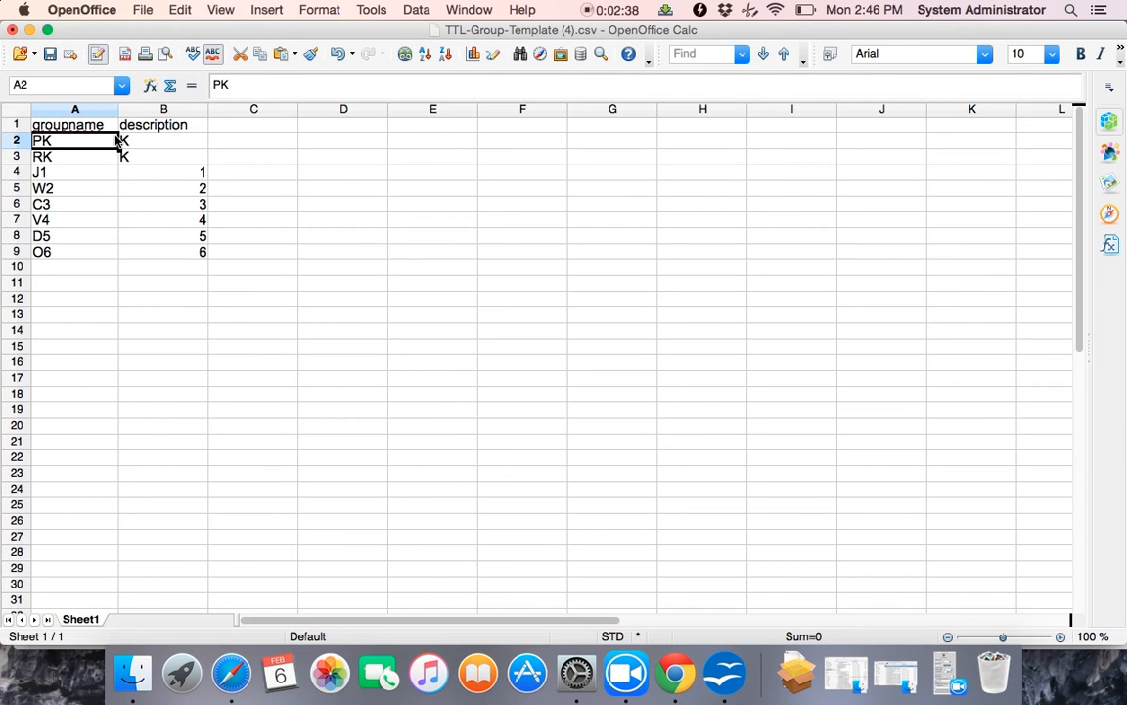
left_click(58, 156)
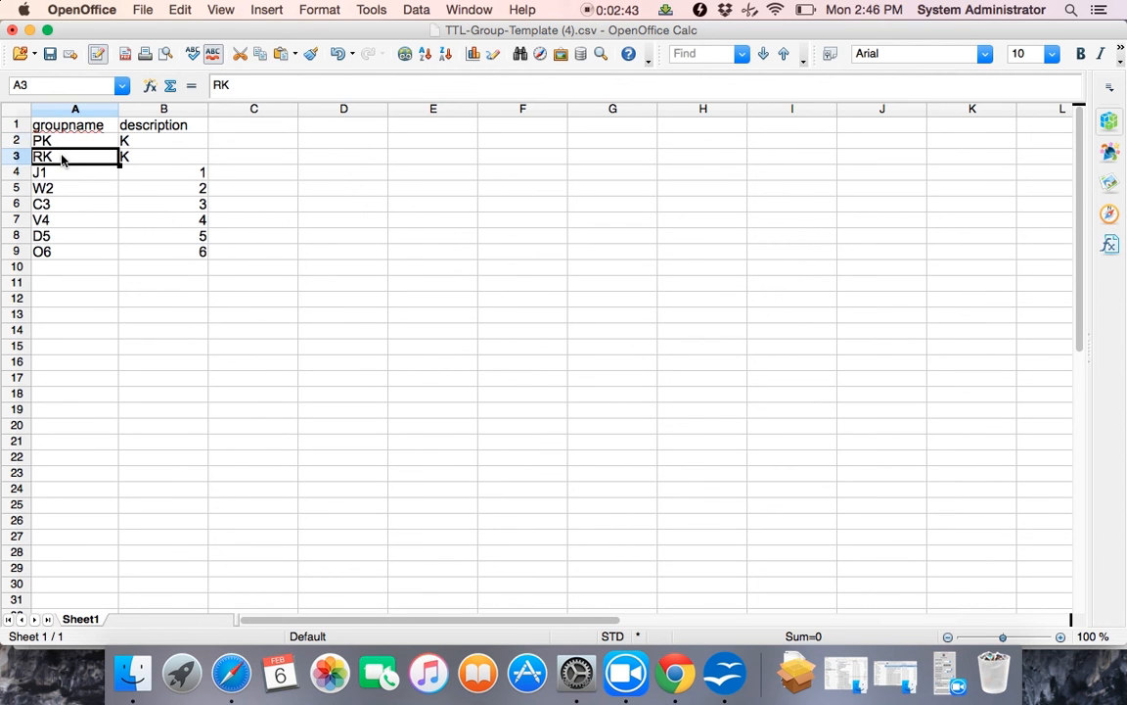
left_click(179, 130)
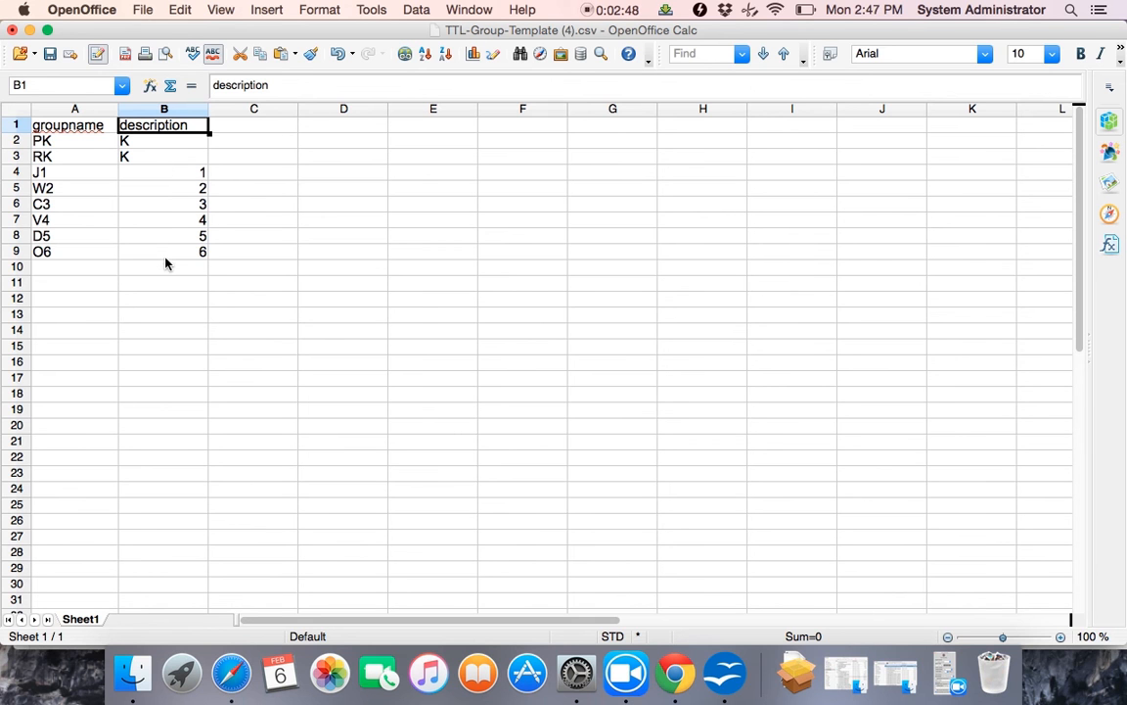
left_click(12, 30)
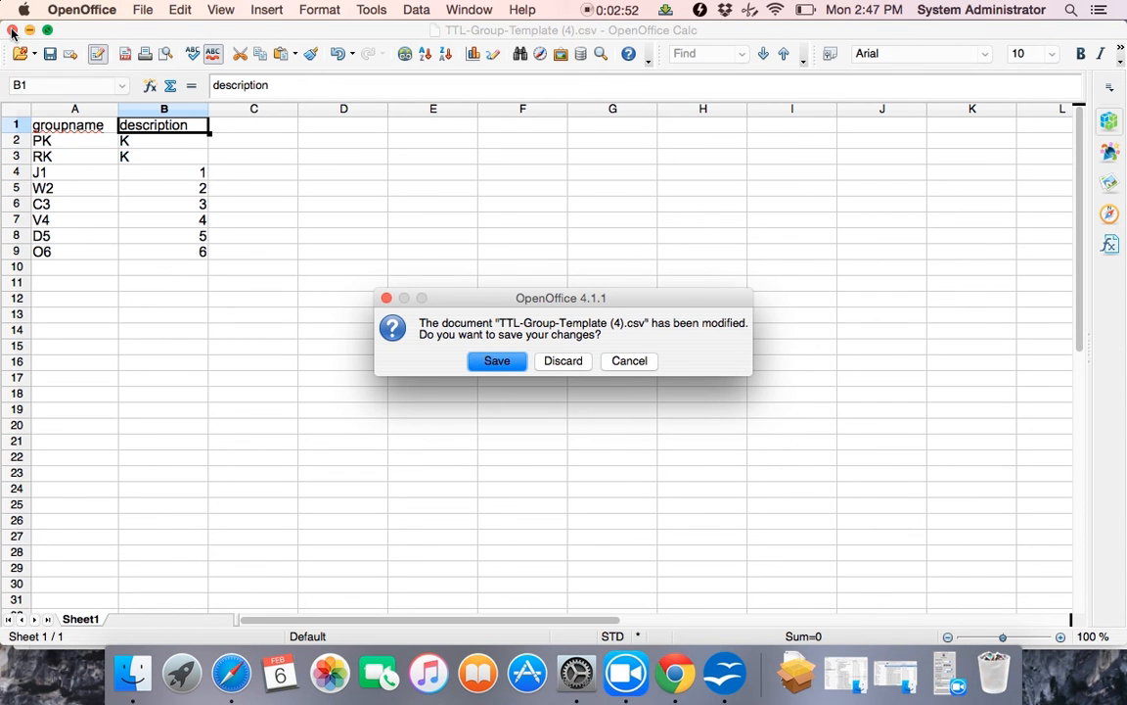
left_click(511, 365)
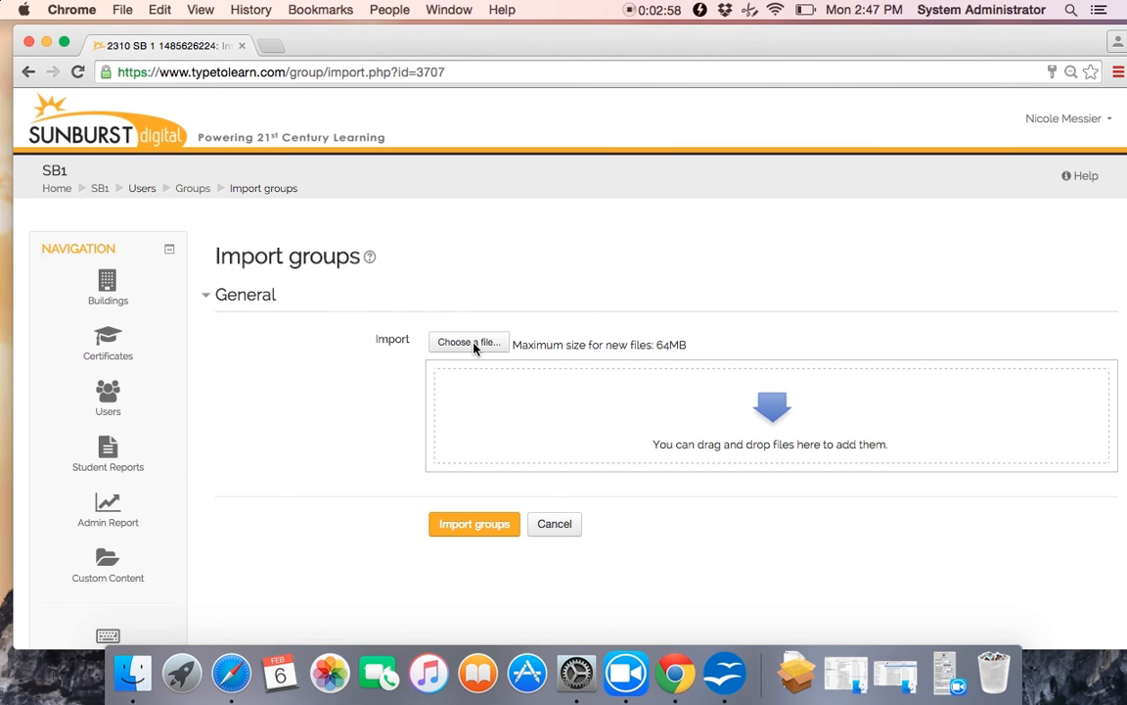
Step: Upload TTL-Group-Template (4).csv from Downloads, import its groups into SB1, and continue to the group list
left_click(471, 343)
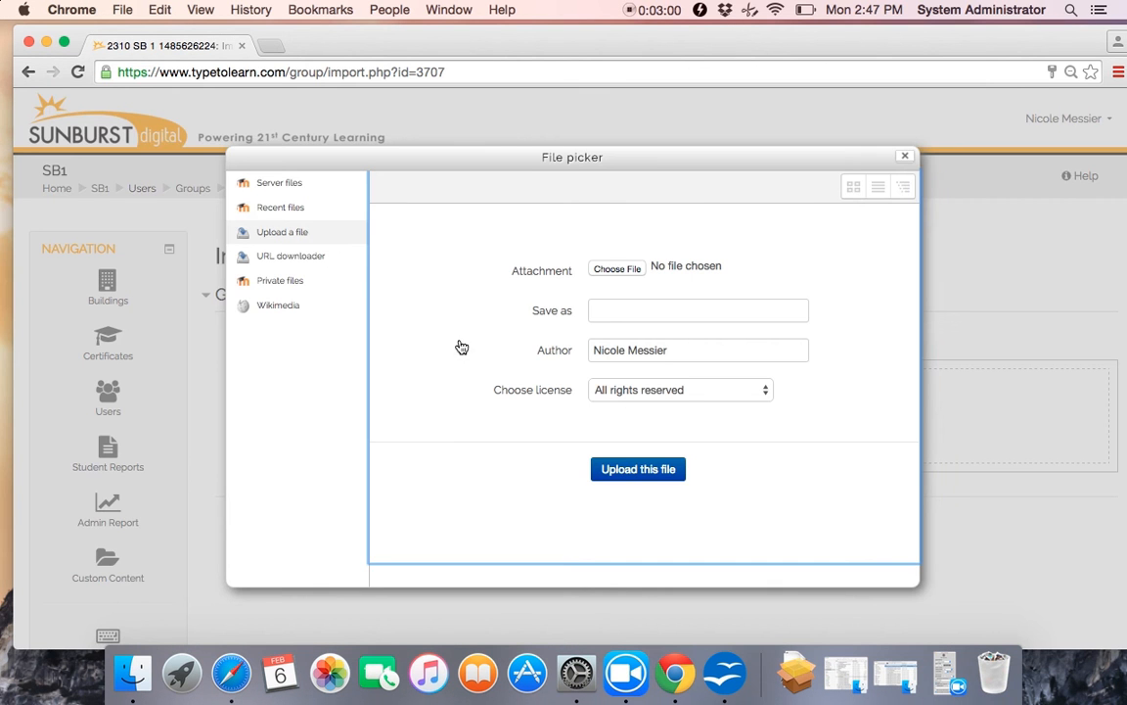
left_click(612, 272)
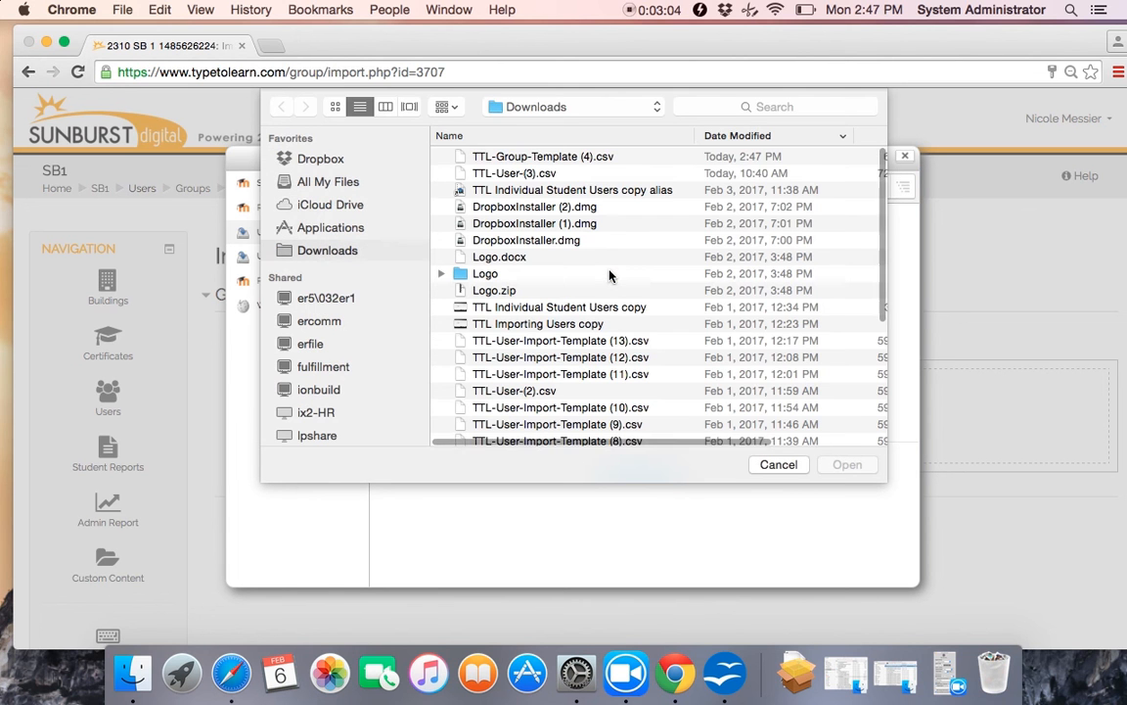
left_click(556, 157)
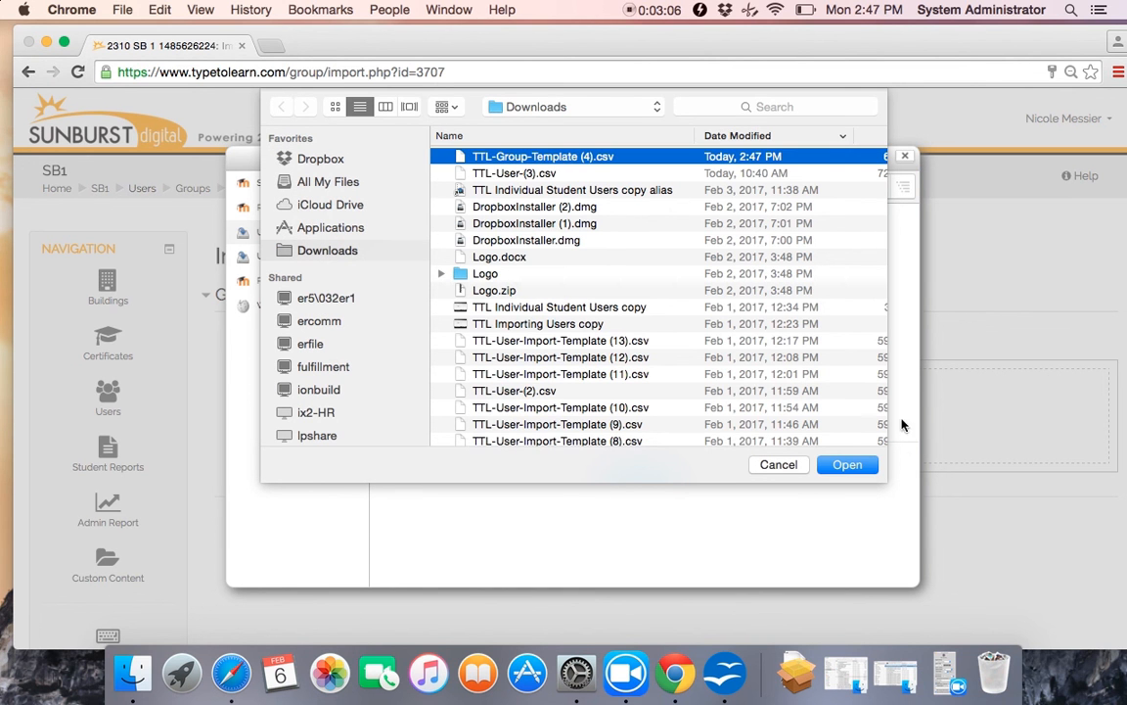
left_click(848, 468)
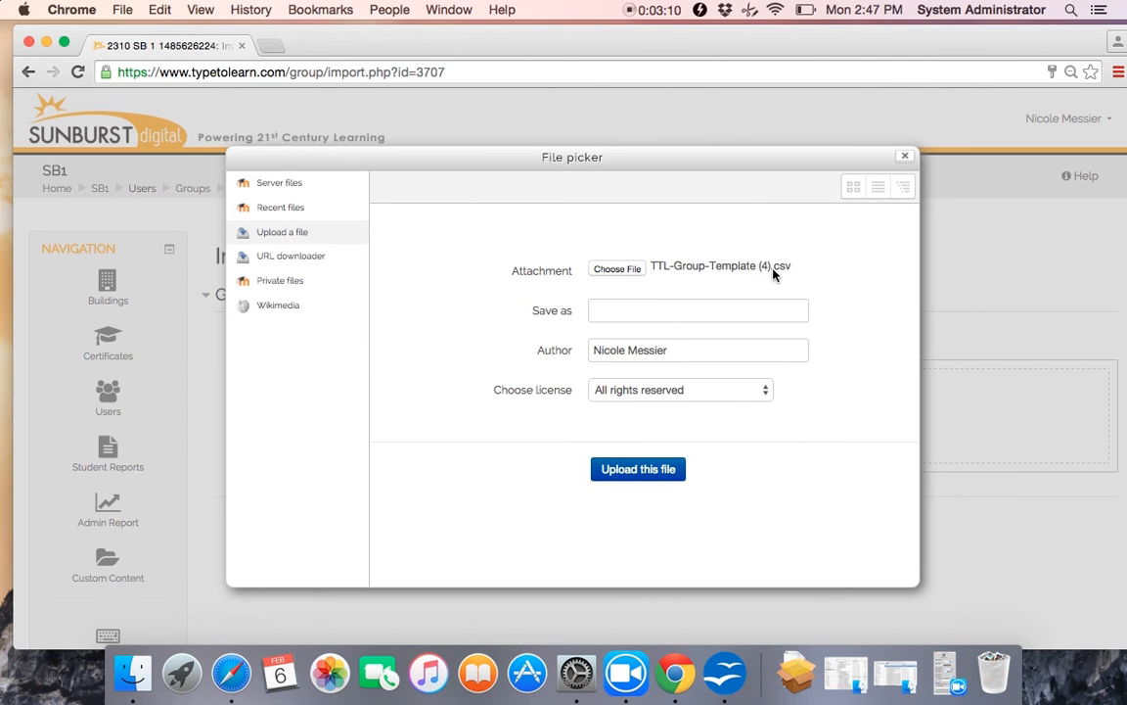
left_click(639, 470)
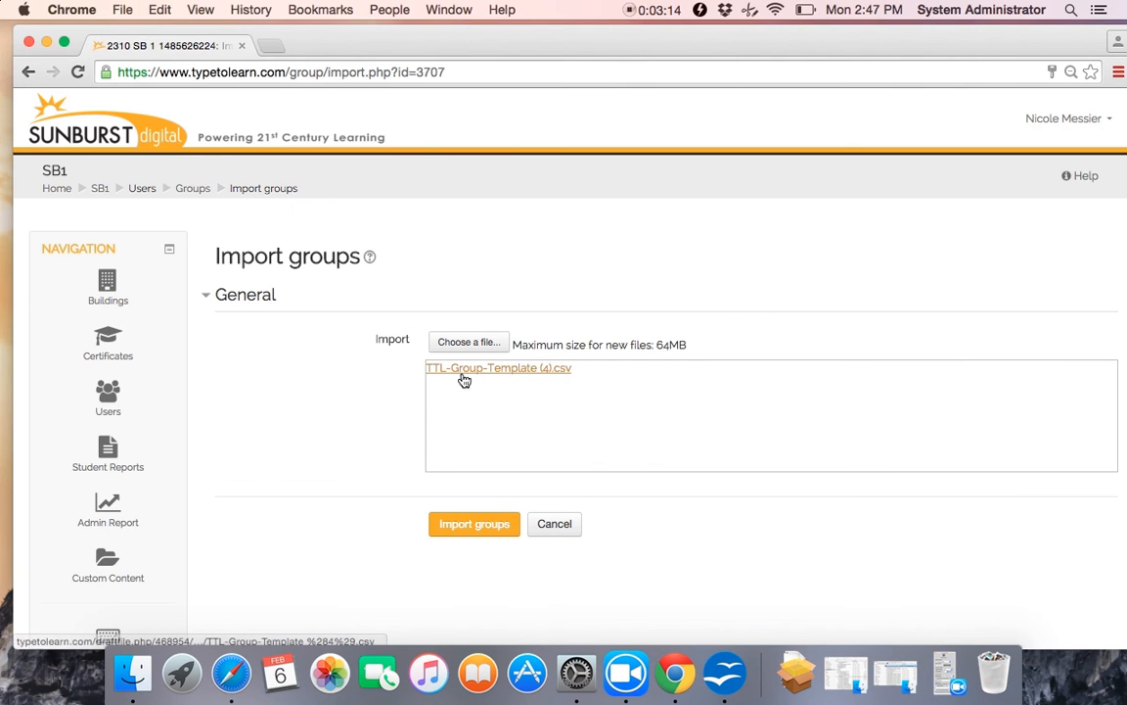
left_click(475, 529)
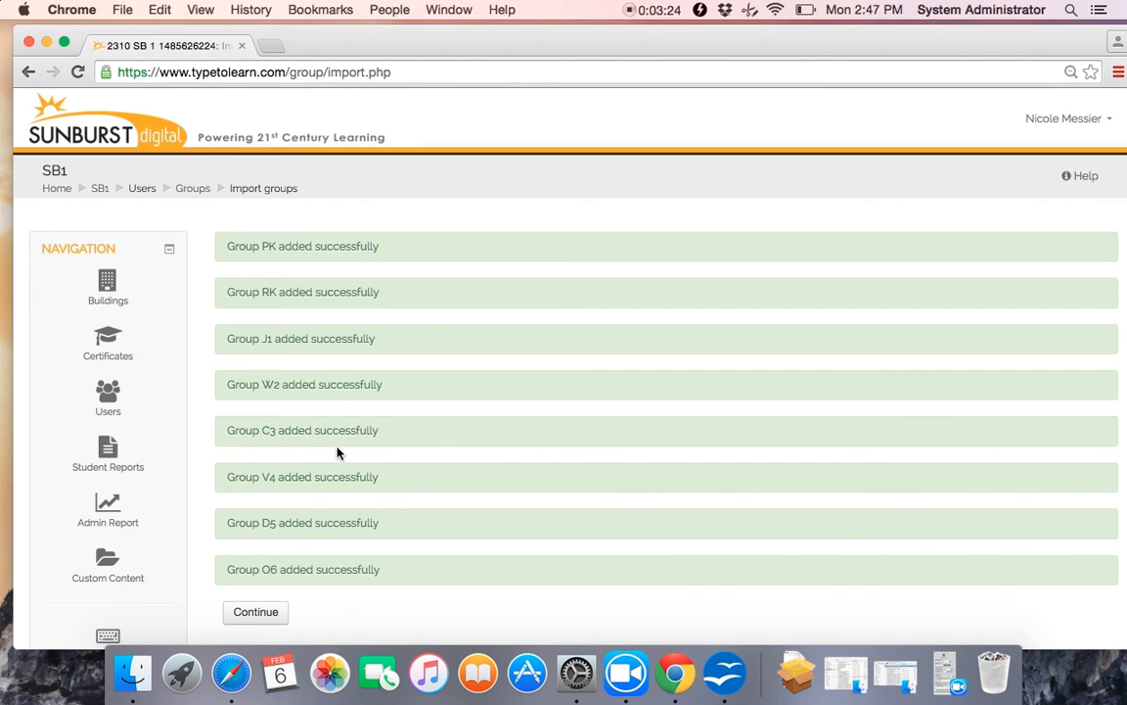
left_click(254, 615)
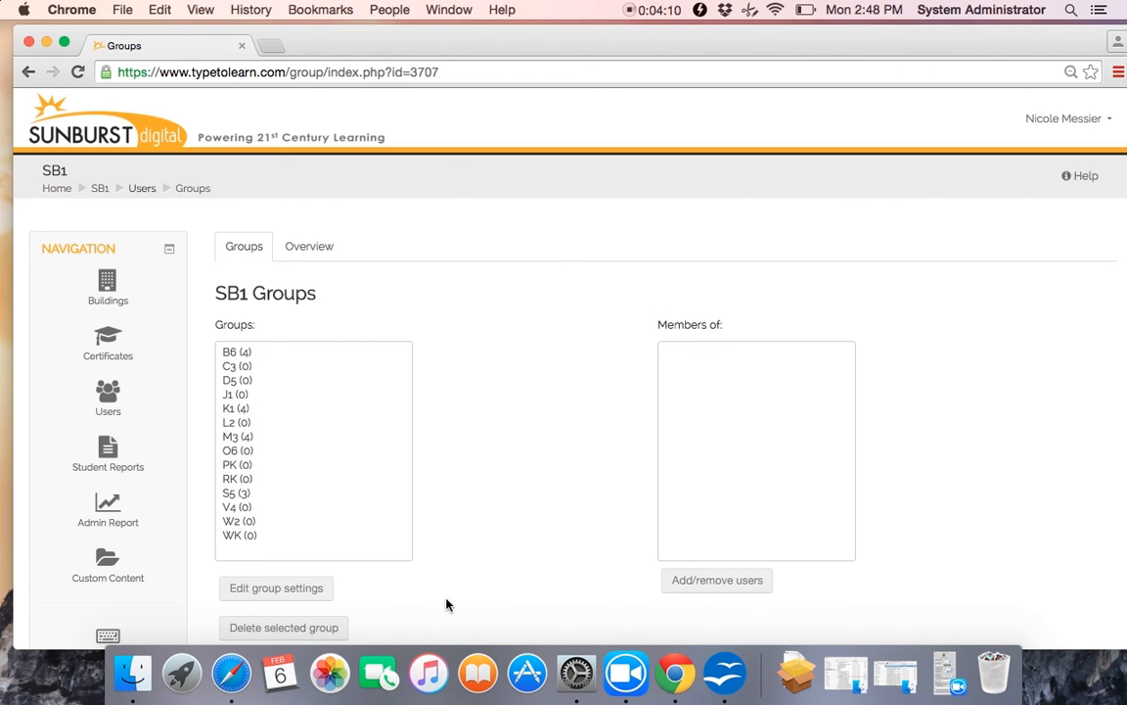
Step: Look through the SB1 group list and view the members of group S5
scroll(446, 605, "down", 1)
scroll(563, 421, "down", 1)
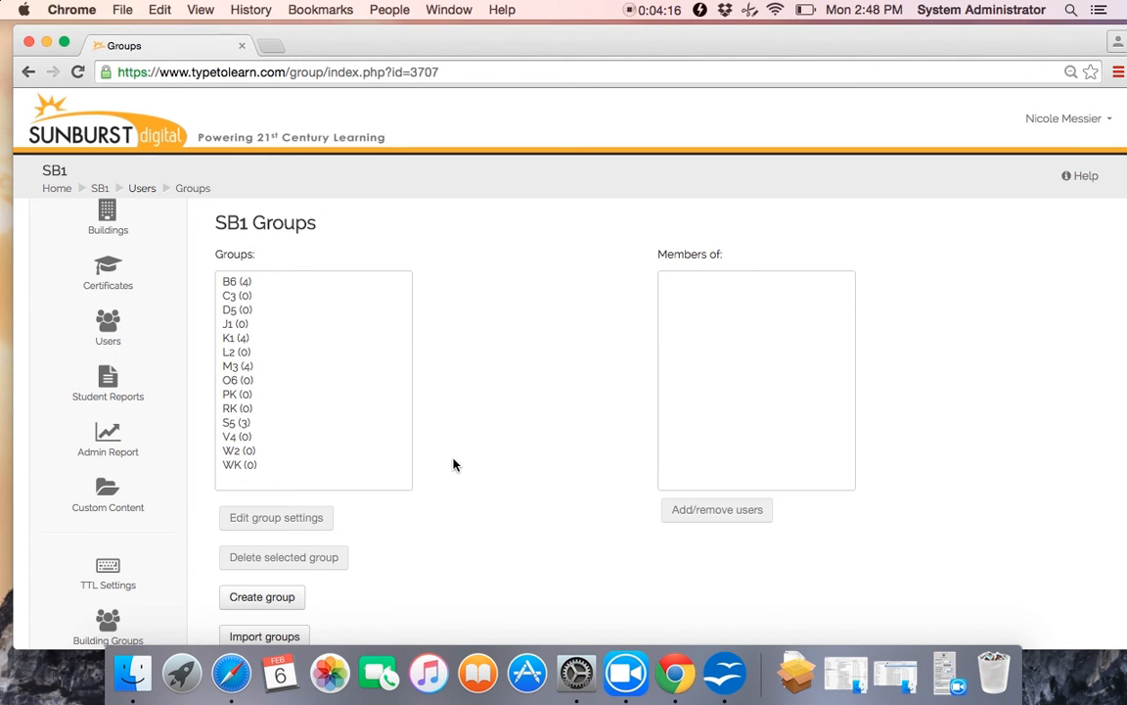
left_click(236, 423)
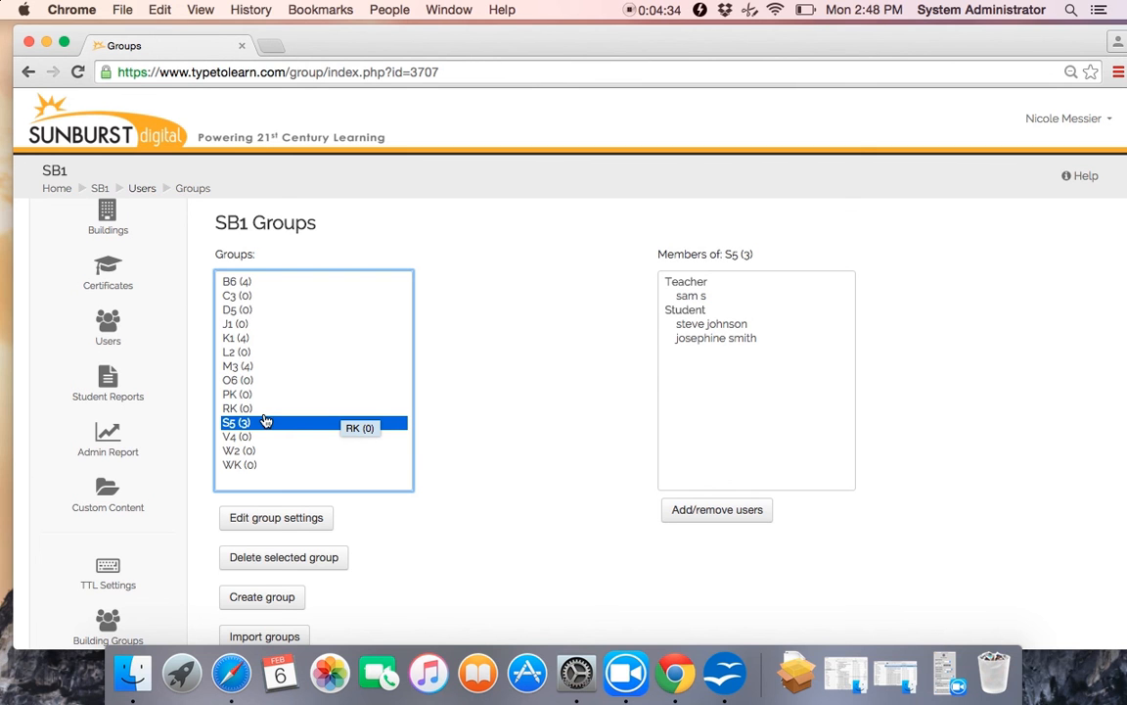
Step: Add the first student listed in group S5 to group D5 as well, and return to the groups page
left_click(237, 311)
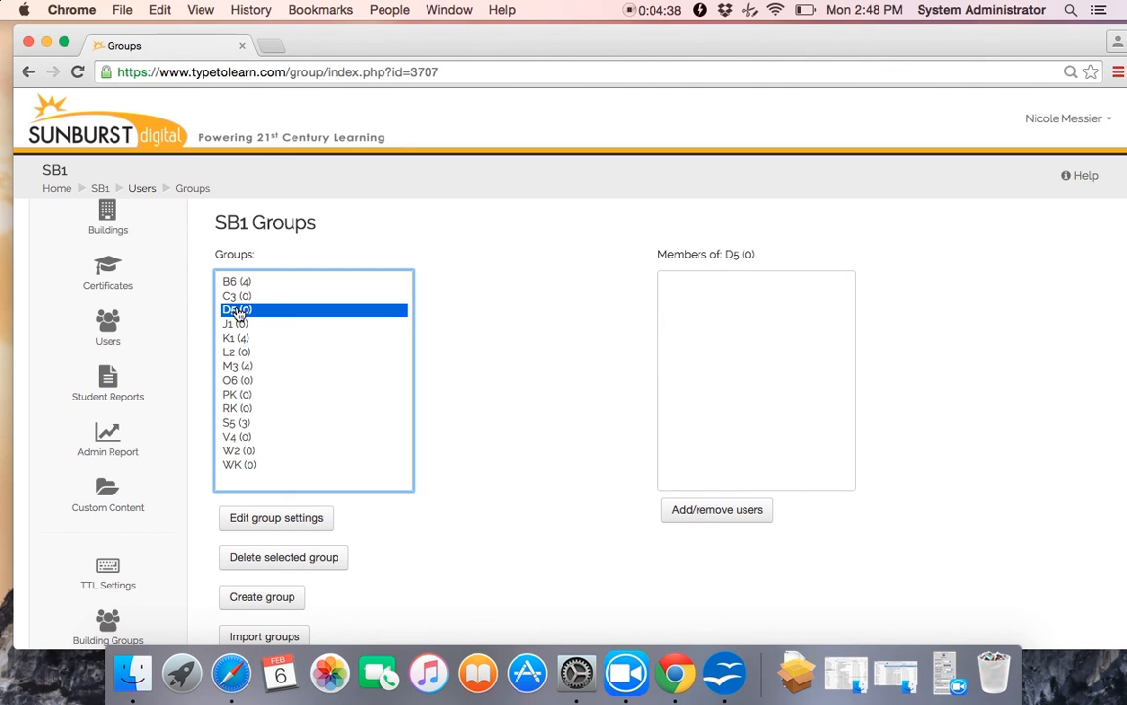
left_click(695, 519)
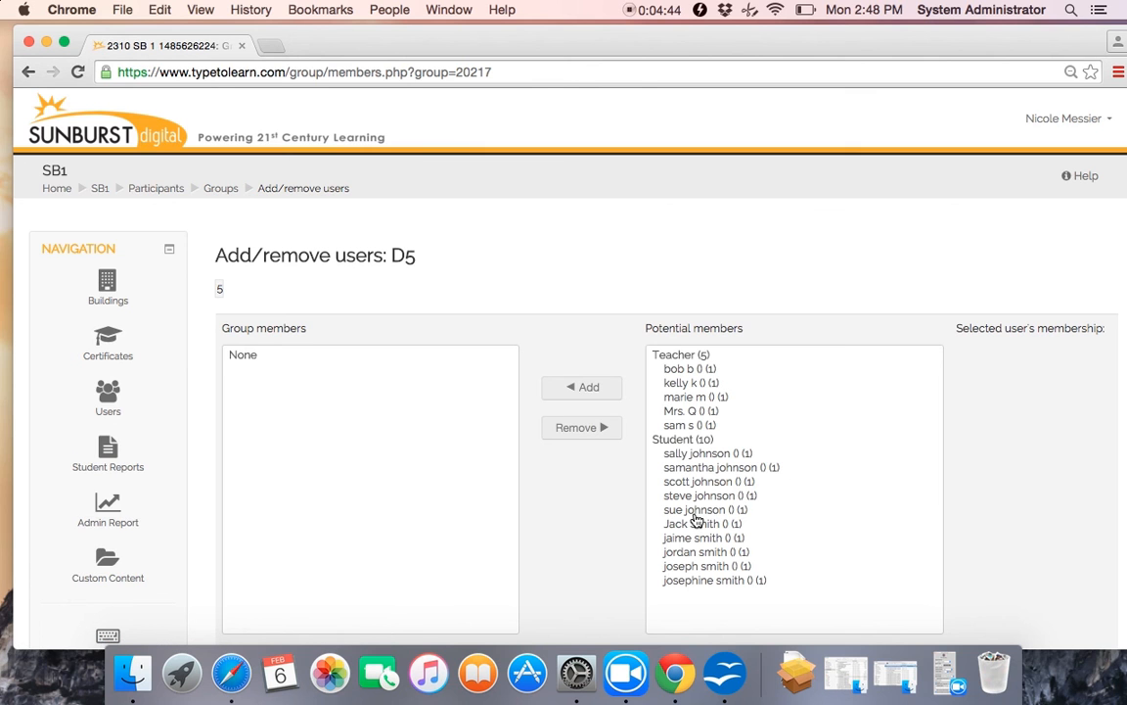
left_click(691, 498)
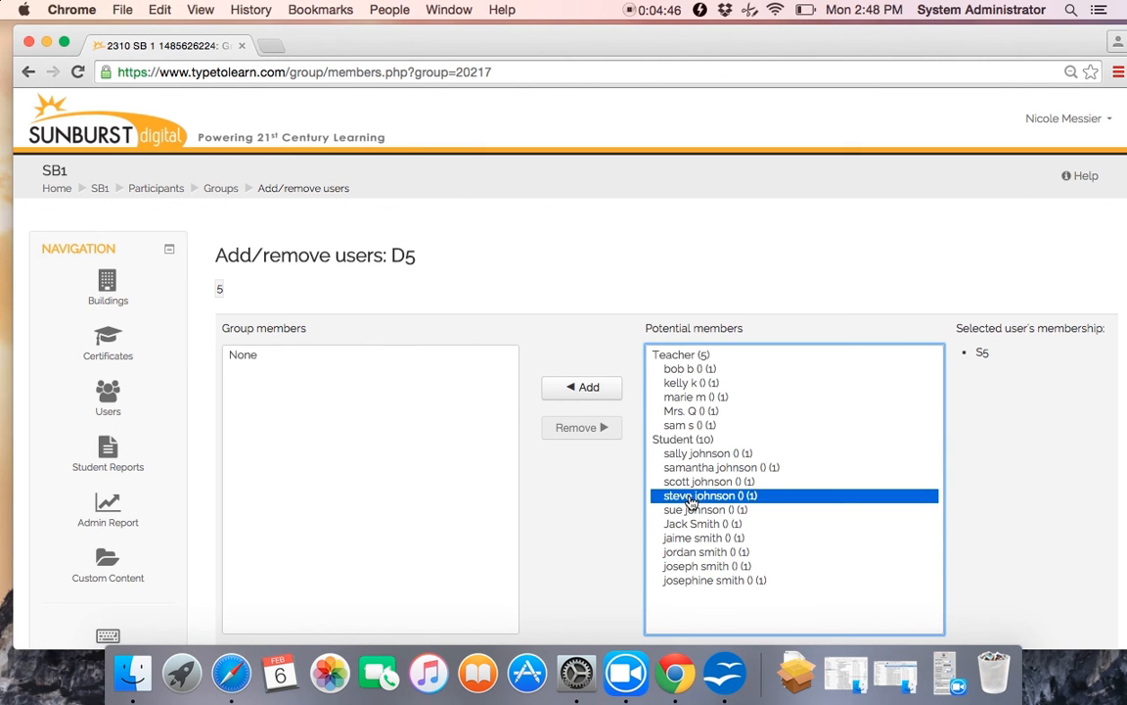
left_click(581, 388)
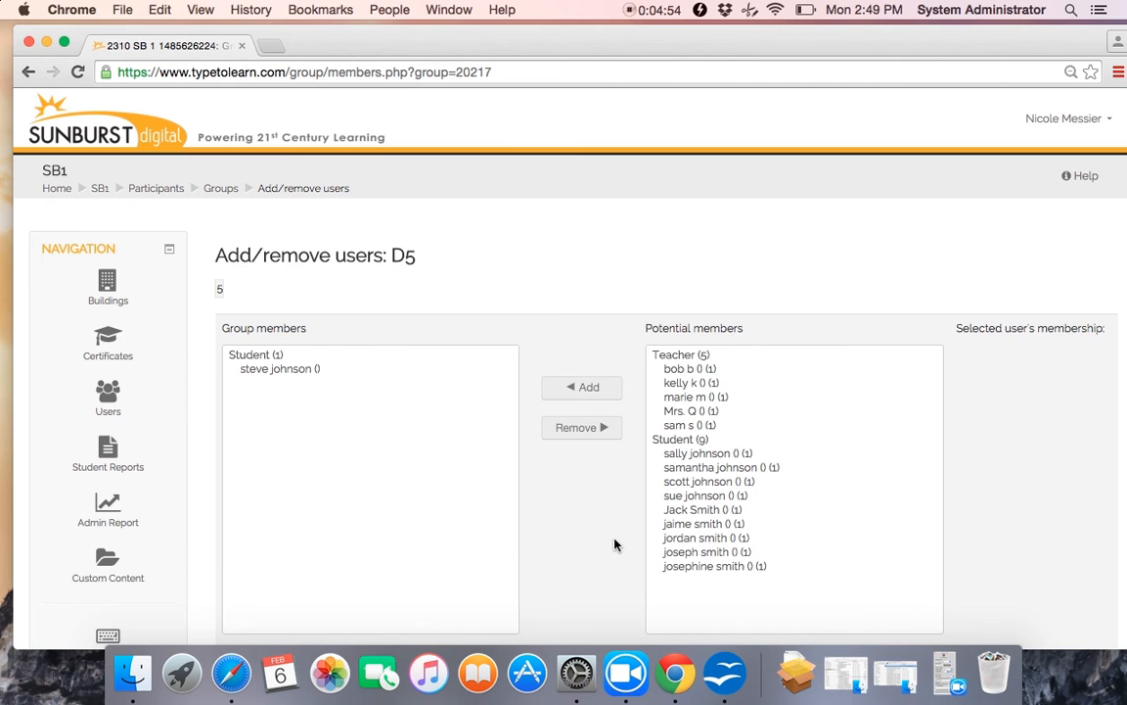
scroll(614, 543, "down", 2)
scroll(613, 441, "down", 5)
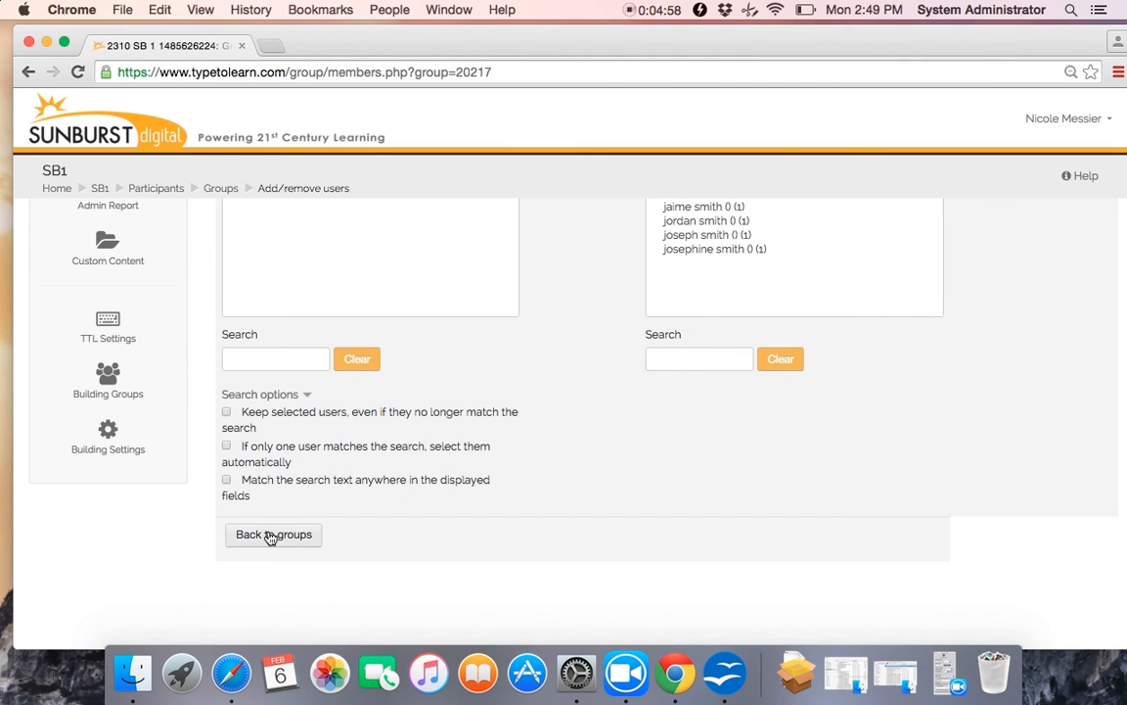
left_click(271, 537)
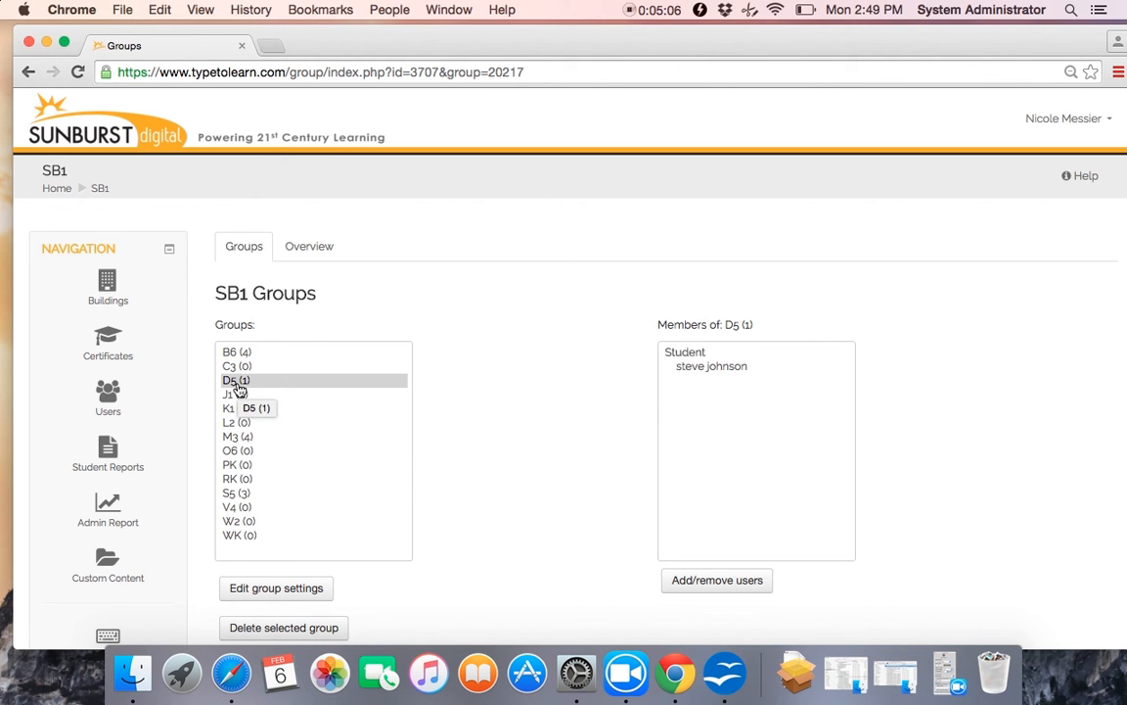
Step: Compare the member lists of groups S5 and D5, and check those of B6, K1 and M3 before returning to S5
left_click(235, 493)
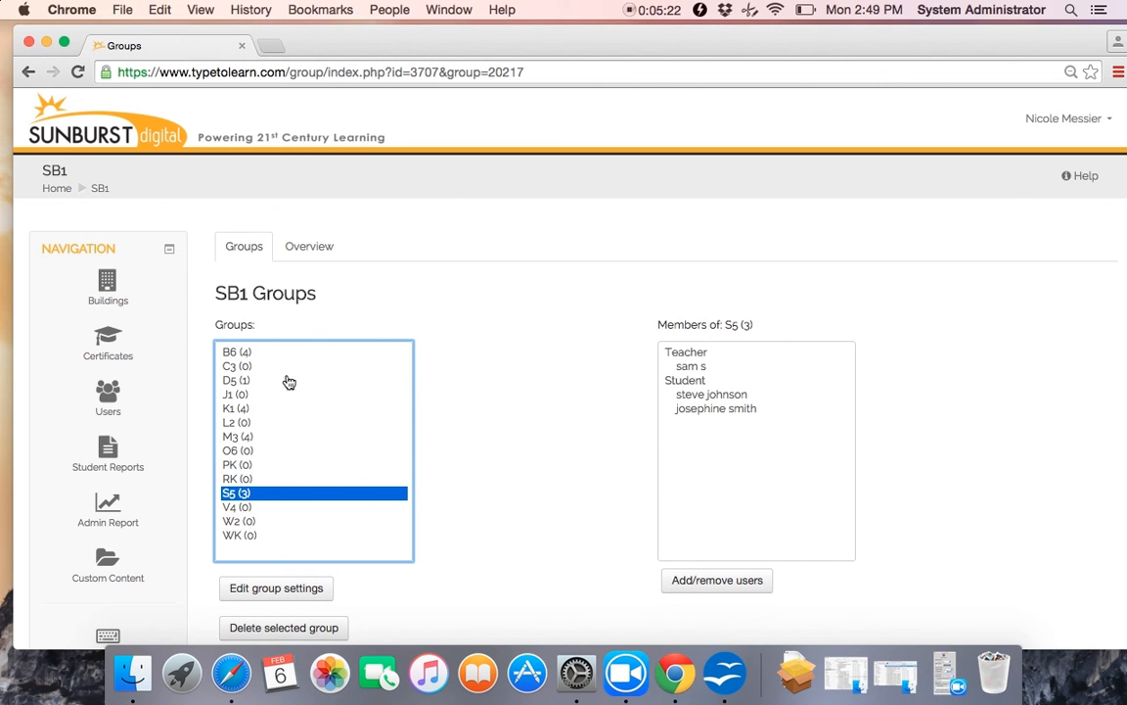
left_click(240, 383)
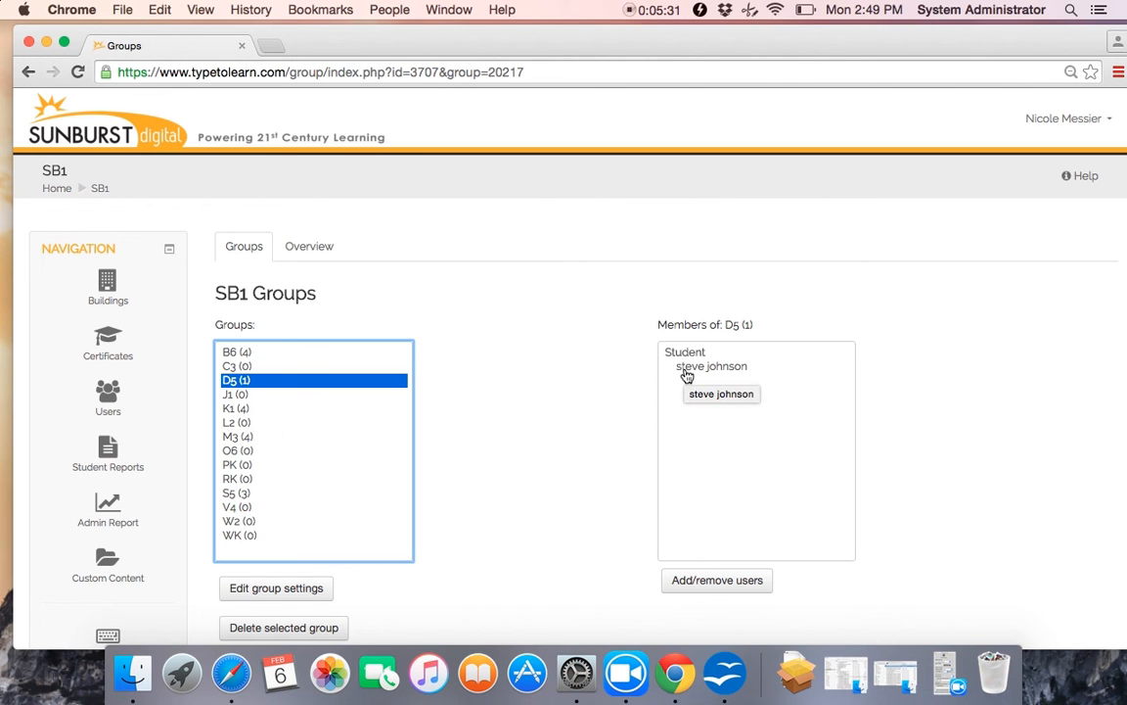
left_click(236, 353)
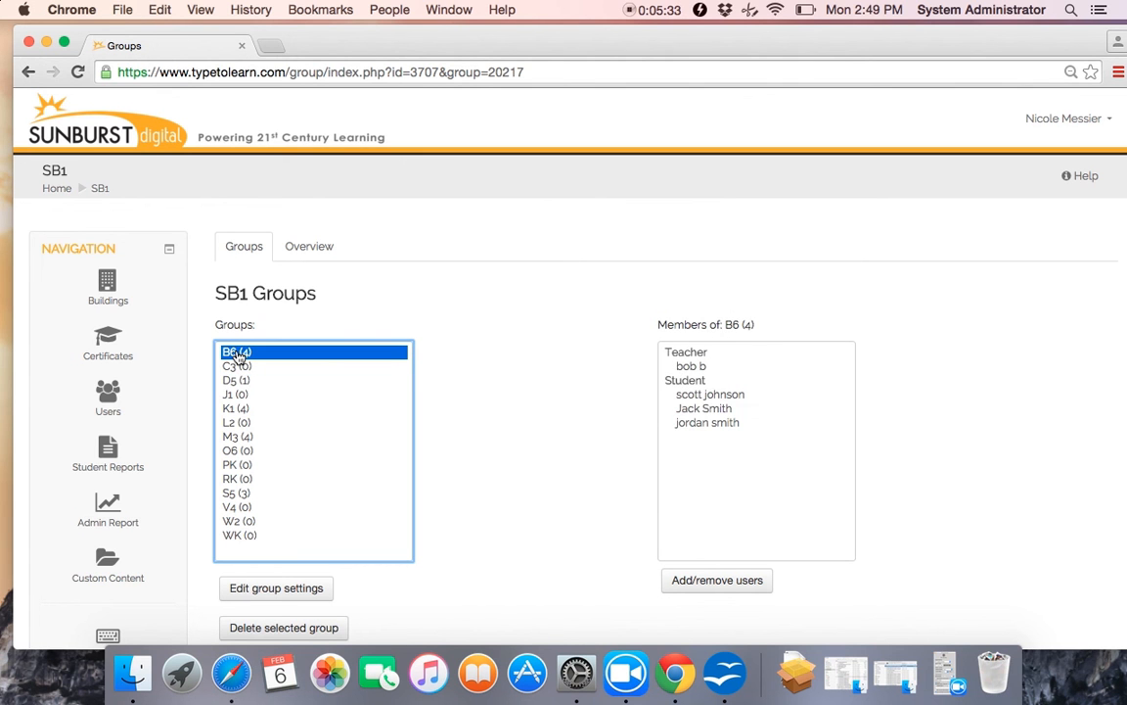
left_click(236, 410)
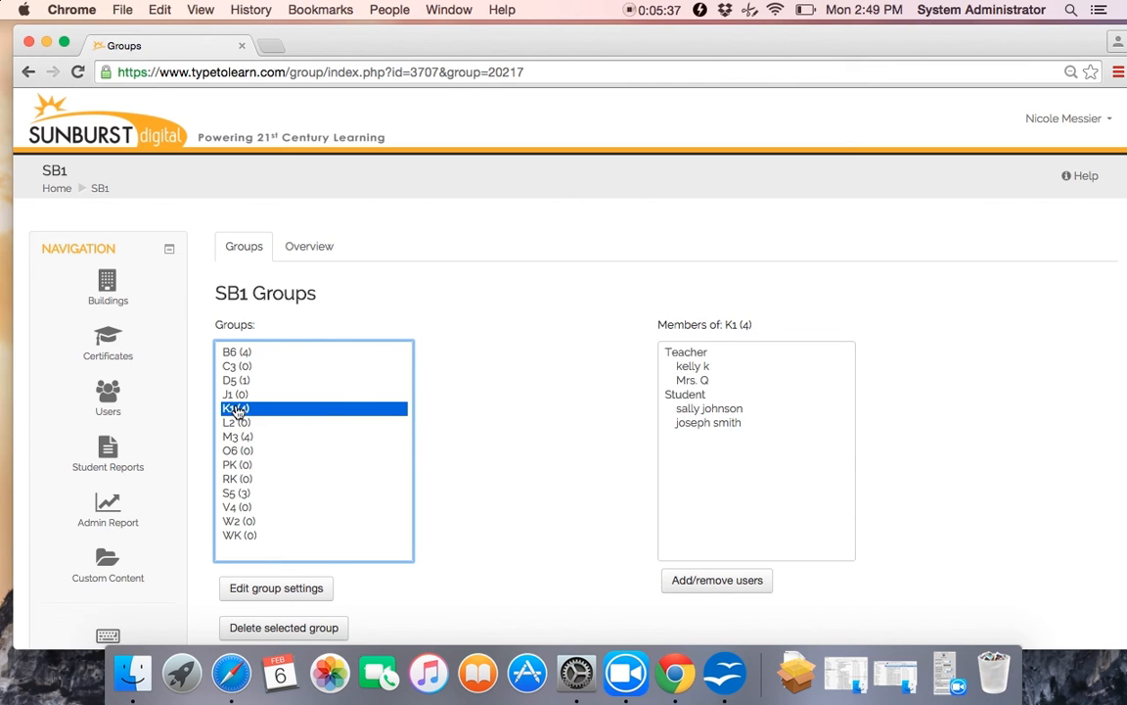
left_click(233, 438)
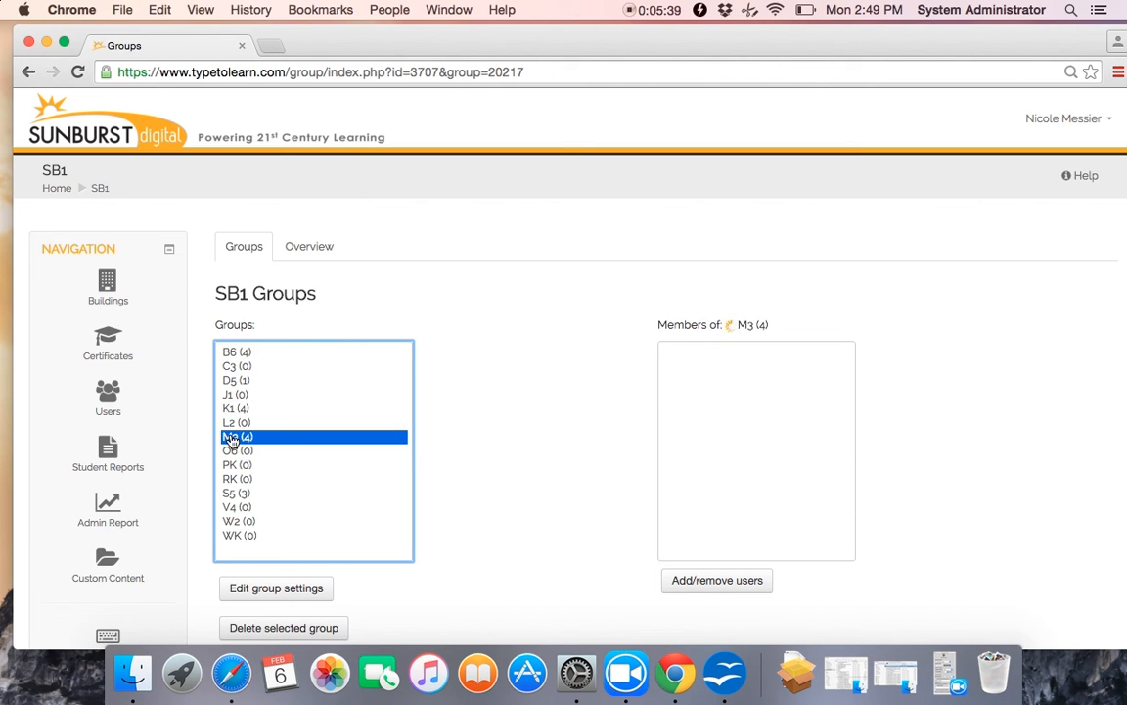
left_click(231, 494)
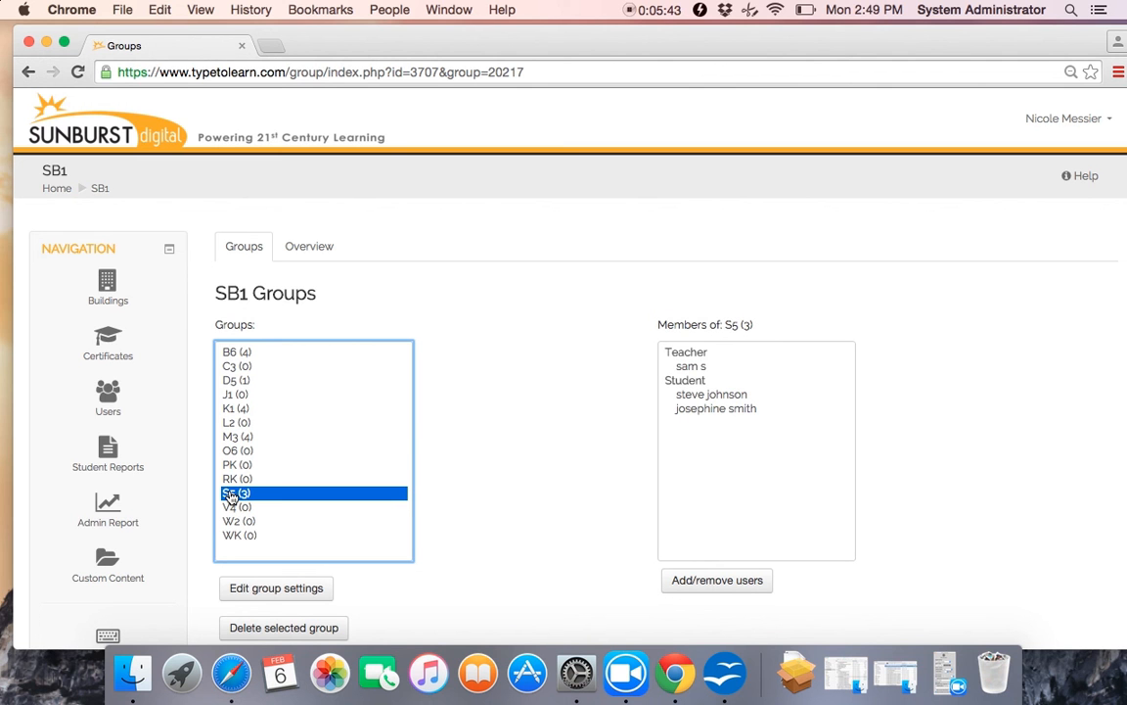